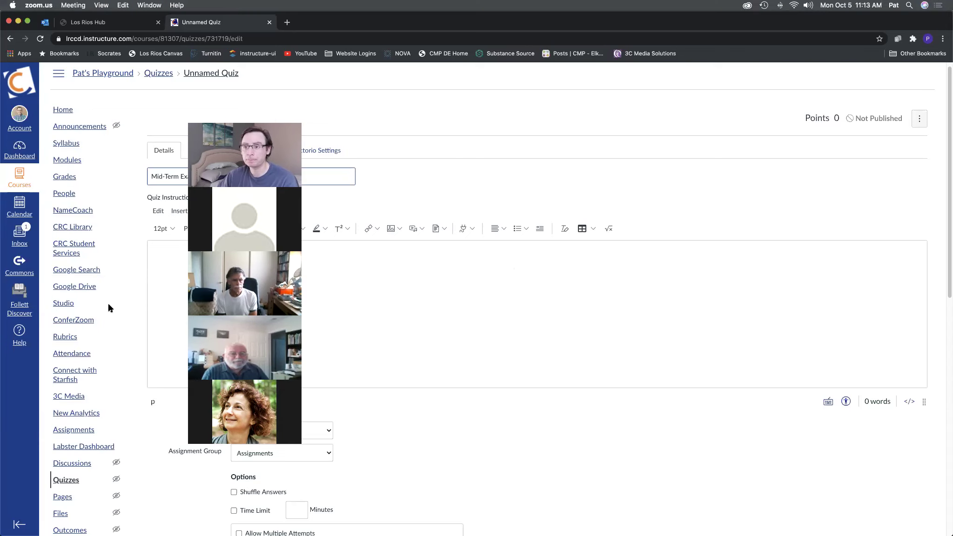
- Leave the unsaved quiz for the course's quiz list and create a new quiz with the Classic Quizzes engine
{"action": "scroll", "coordinate": [116, 329], "scroll_direction": "down", "scroll_amount": 1}
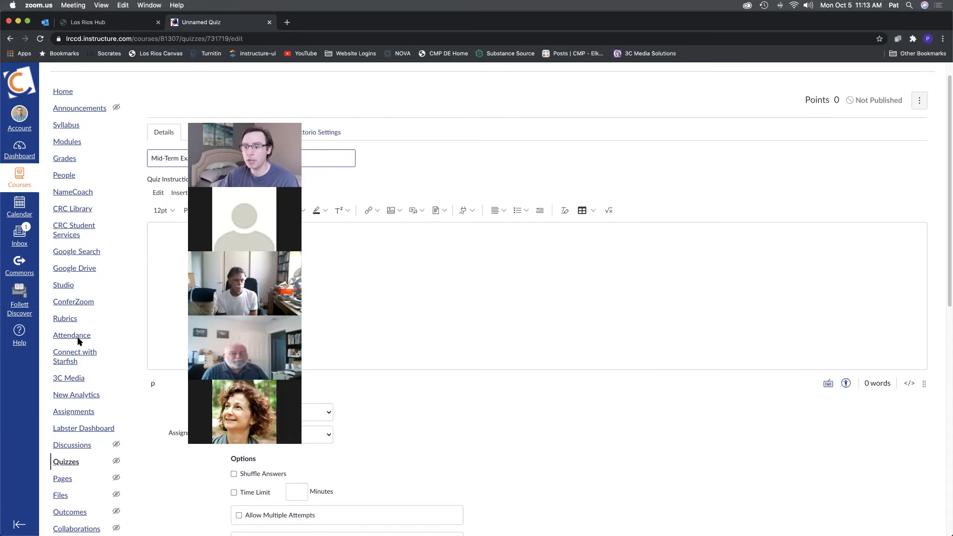
{"action": "left_click", "coordinate": [59, 466]}
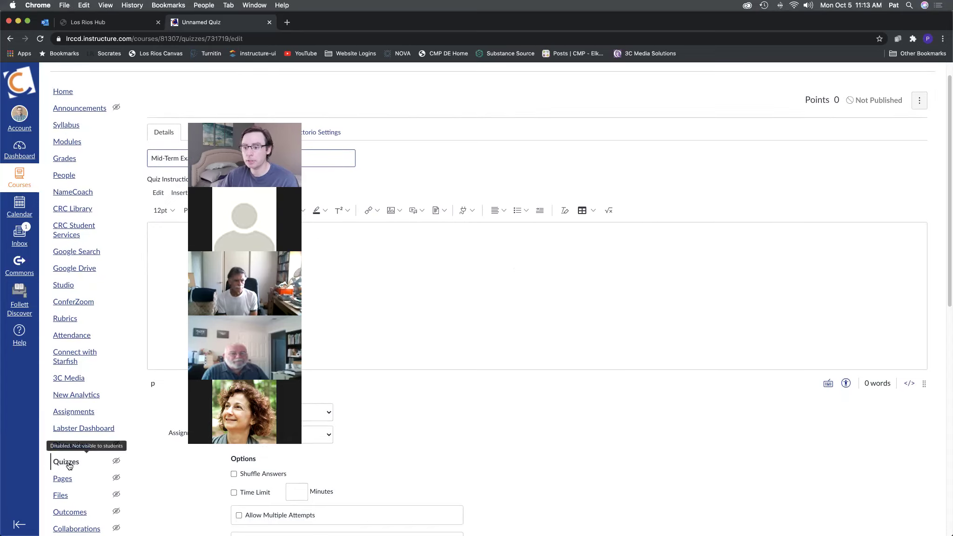
{"action": "left_click", "coordinate": [65, 463]}
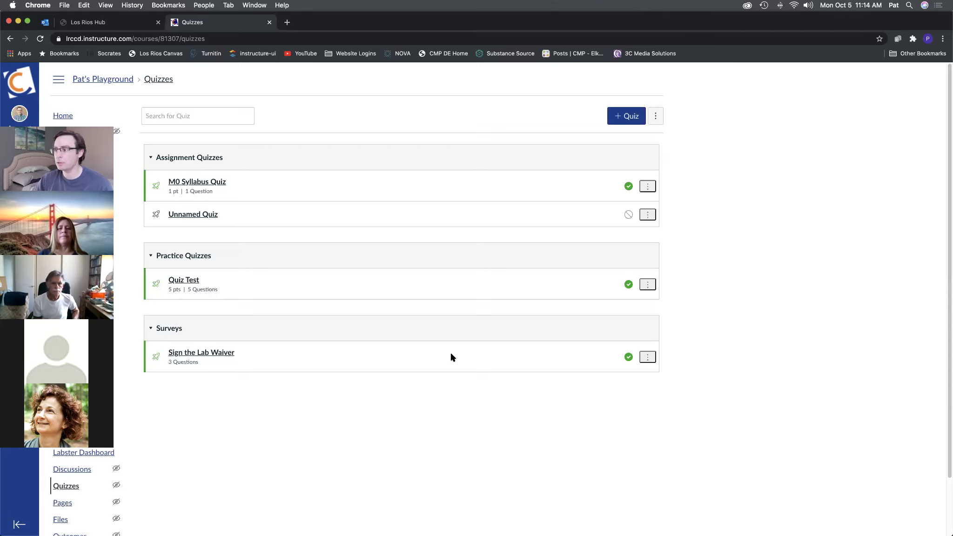
{"action": "left_click", "coordinate": [625, 120]}
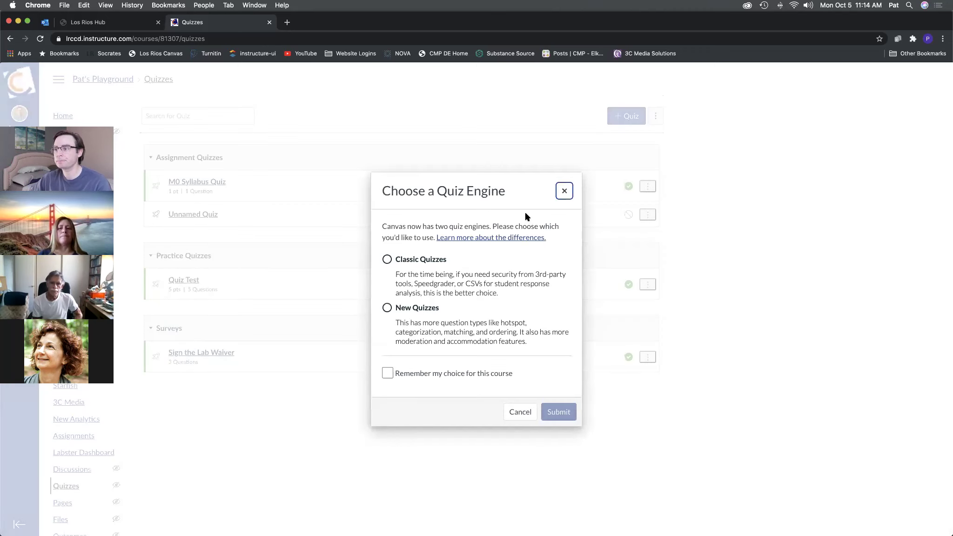
{"action": "left_click", "coordinate": [387, 259]}
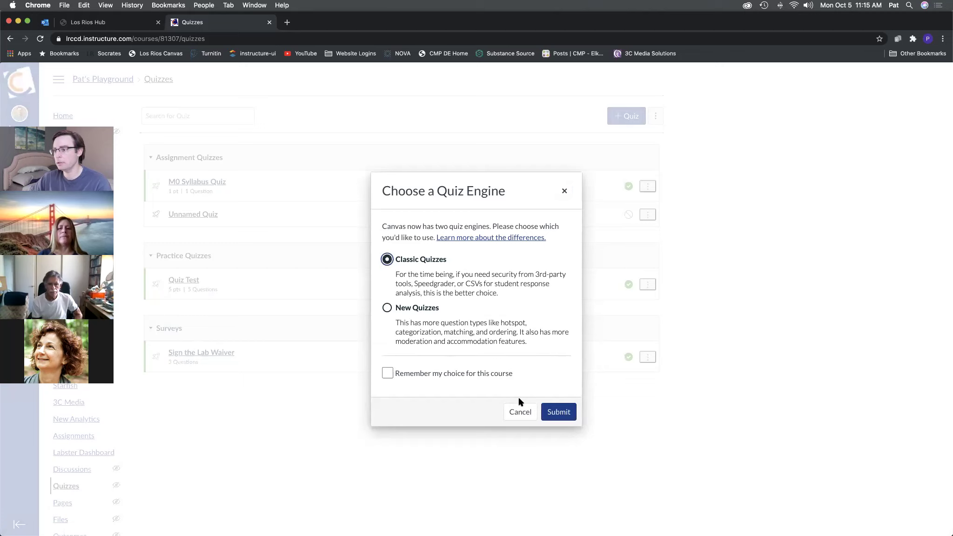
{"action": "left_click", "coordinate": [558, 415]}
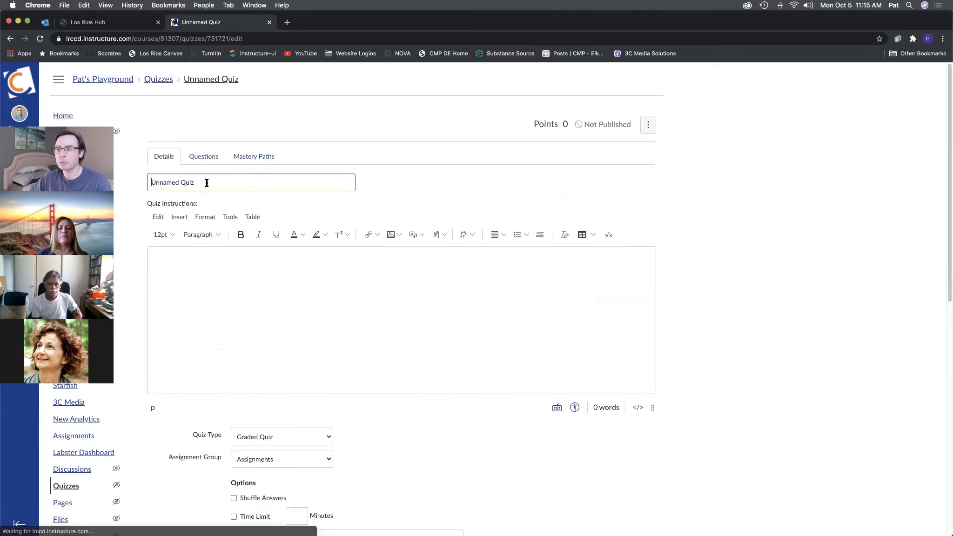
- Title the new quiz "Mid-Term Exam"
{"action": "left_click_drag", "start_coordinate": [196, 182], "coordinate": [147, 181]}
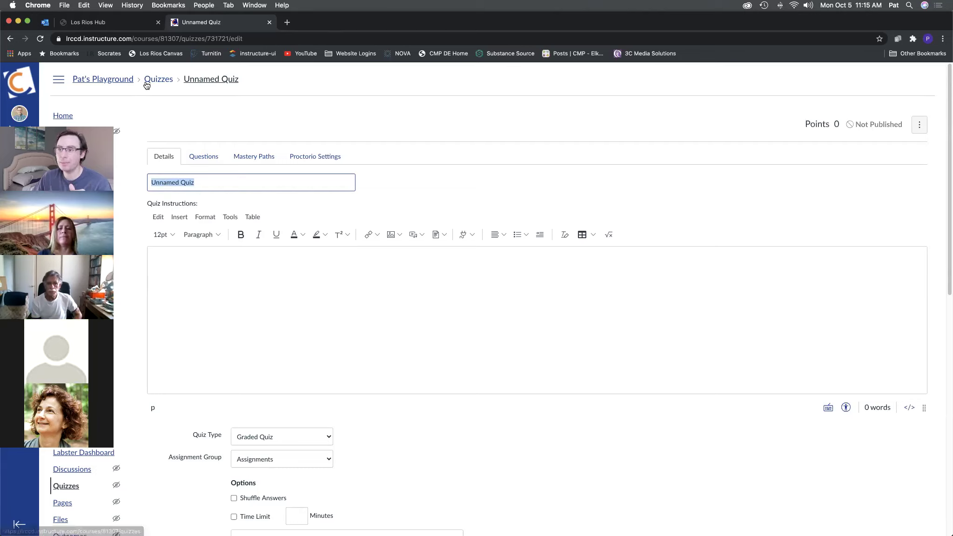
{"action": "type", "text": "Mid-Term Exam"}
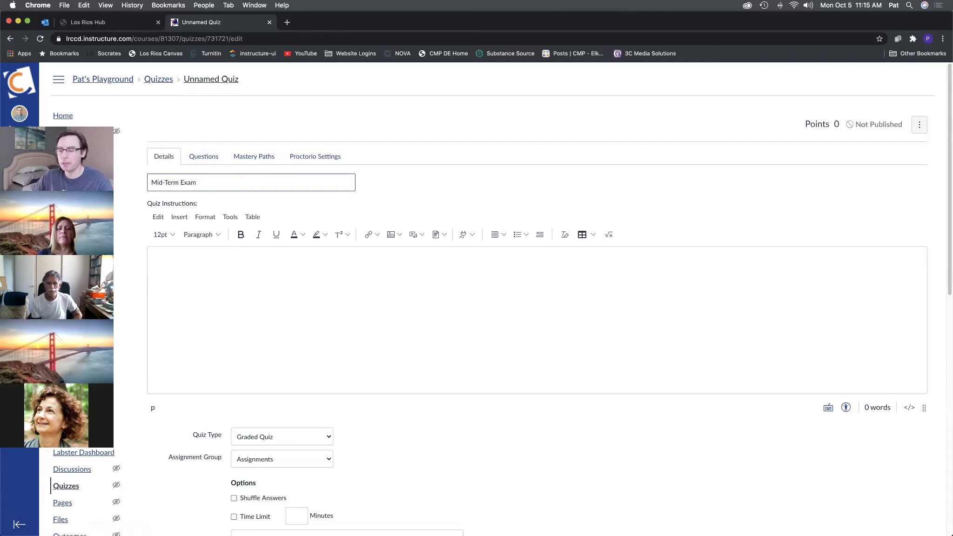
{"action": "left_click", "coordinate": [197, 122]}
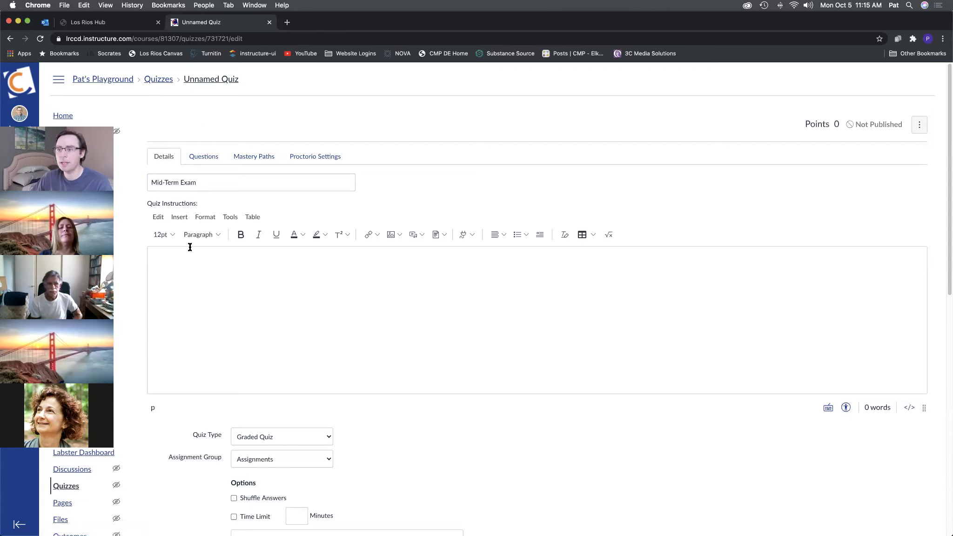
- Enter "Some instructions." as the quiz instructions
{"action": "scroll", "coordinate": [190, 247], "scroll_direction": "down", "scroll_amount": 2}
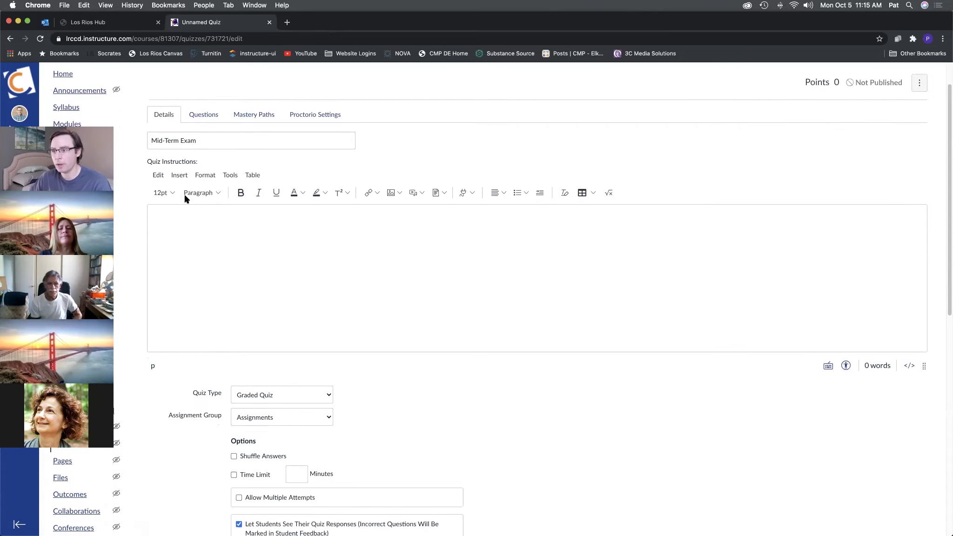
{"action": "left_click_drag", "start_coordinate": [205, 139], "coordinate": [131, 139]}
{"action": "left_click", "coordinate": [213, 235]}
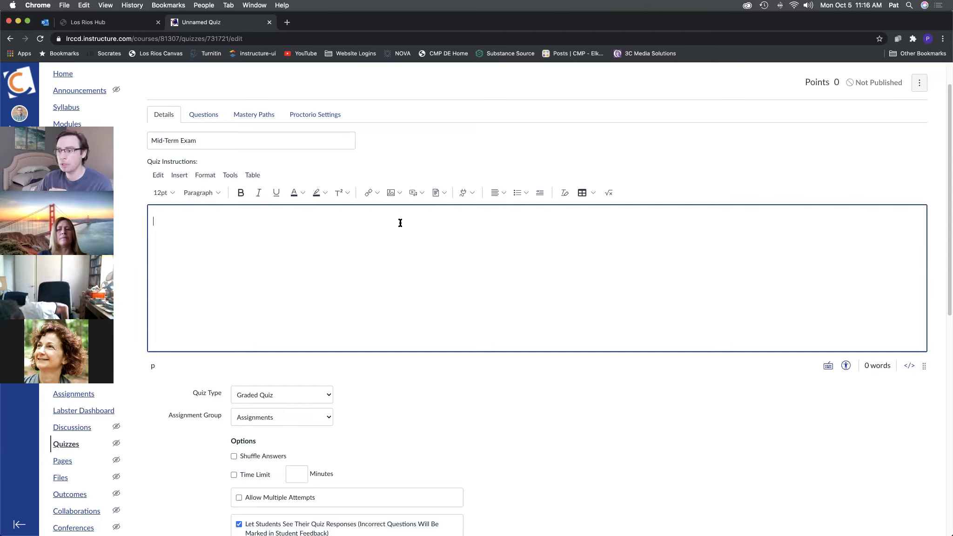
{"action": "type", "text": "me instructions."}
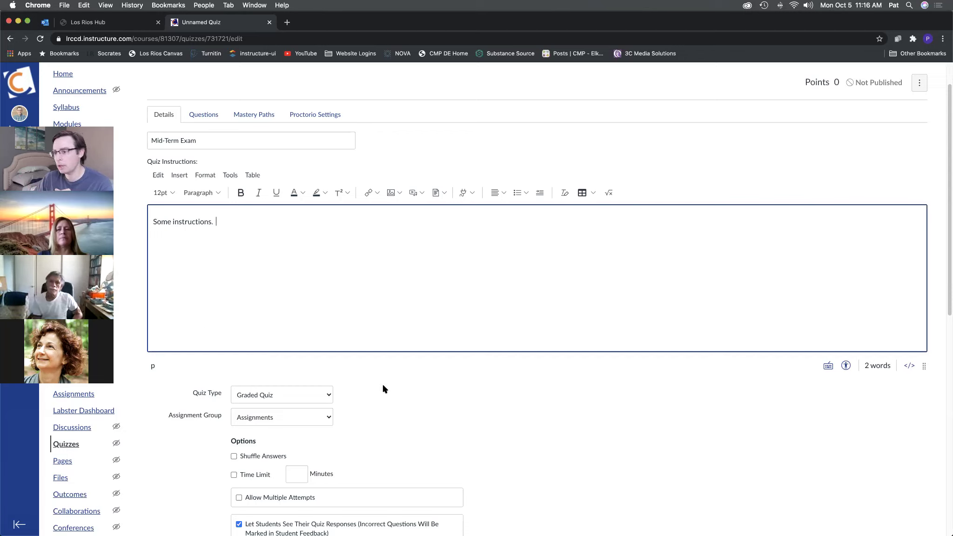
- Look through the available quiz types and assignment groups without changing either selection
{"action": "scroll", "coordinate": [525, 390], "scroll_direction": "down", "scroll_amount": 3}
{"action": "scroll", "coordinate": [524, 390], "scroll_direction": "down", "scroll_amount": 10}
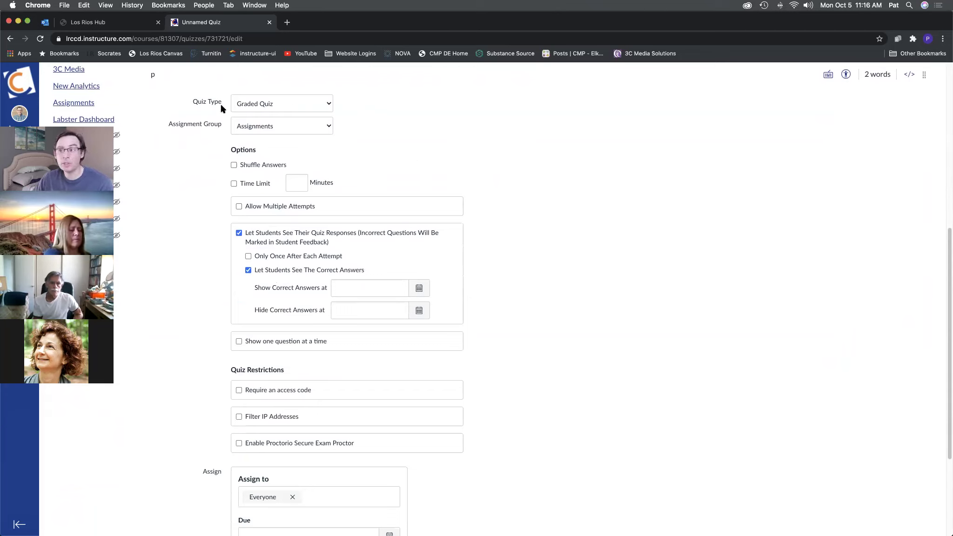
{"action": "left_click", "coordinate": [285, 103]}
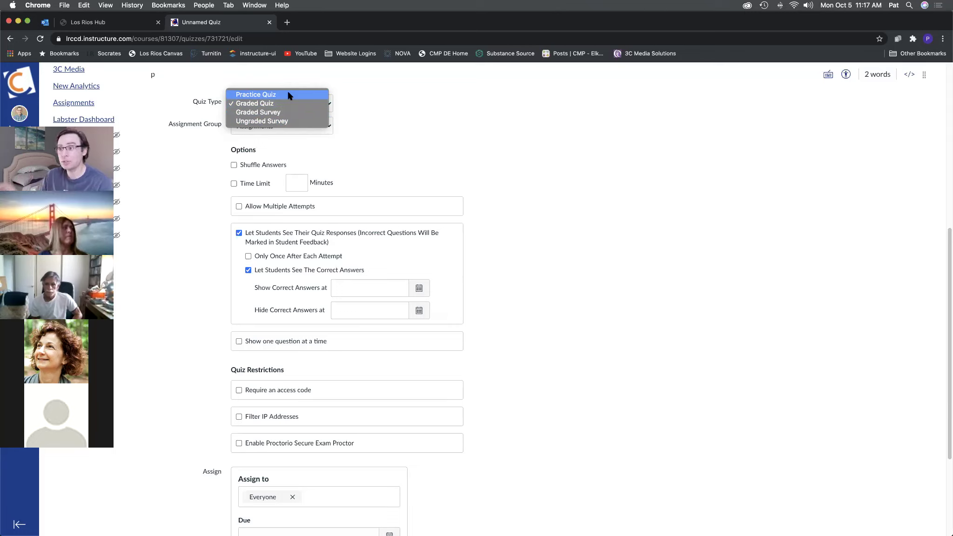
{"action": "left_click", "coordinate": [269, 148]}
{"action": "left_click", "coordinate": [291, 126]}
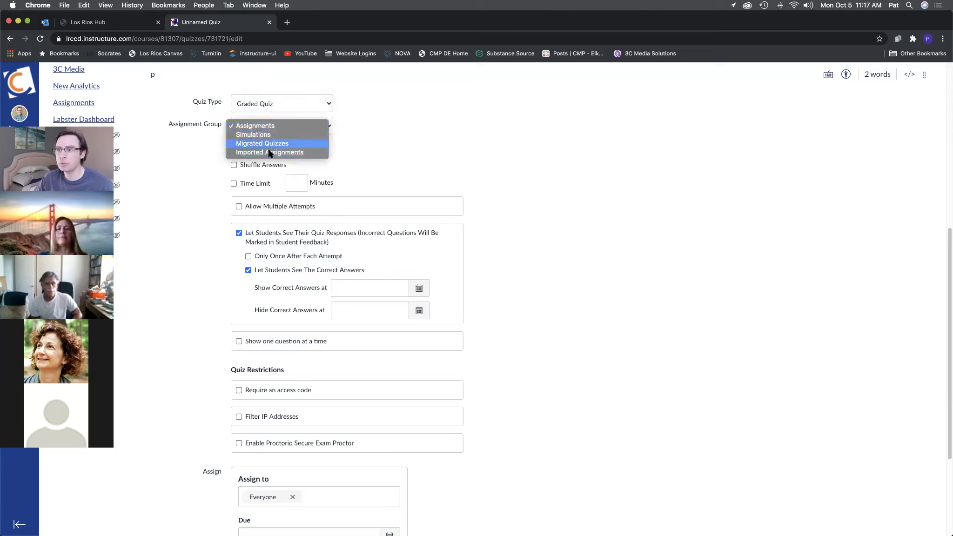
{"action": "left_click", "coordinate": [192, 162]}
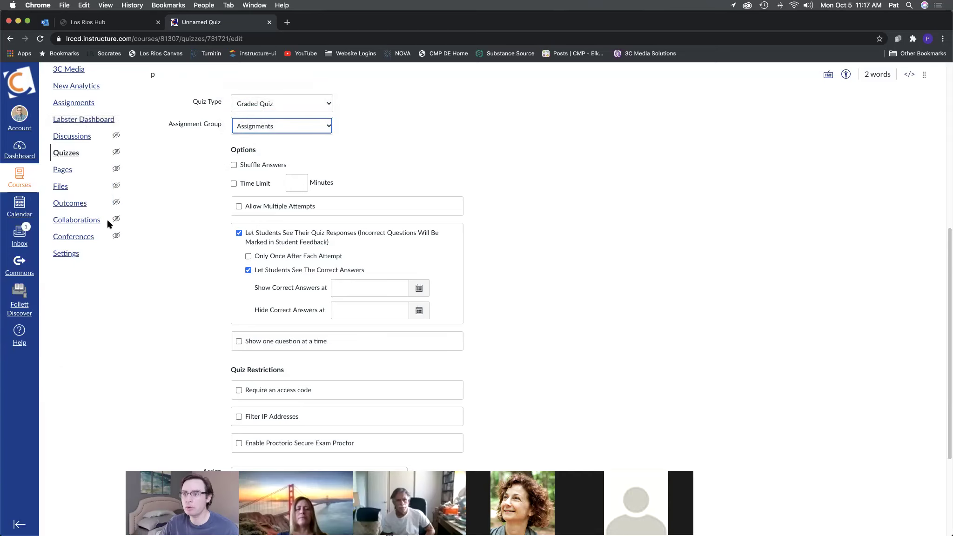
- Enable Shuffle Answers and Time Limit in the quiz options
{"action": "scroll", "coordinate": [134, 243], "scroll_direction": "up", "scroll_amount": 3}
{"action": "scroll", "coordinate": [134, 248], "scroll_direction": "up", "scroll_amount": 7}
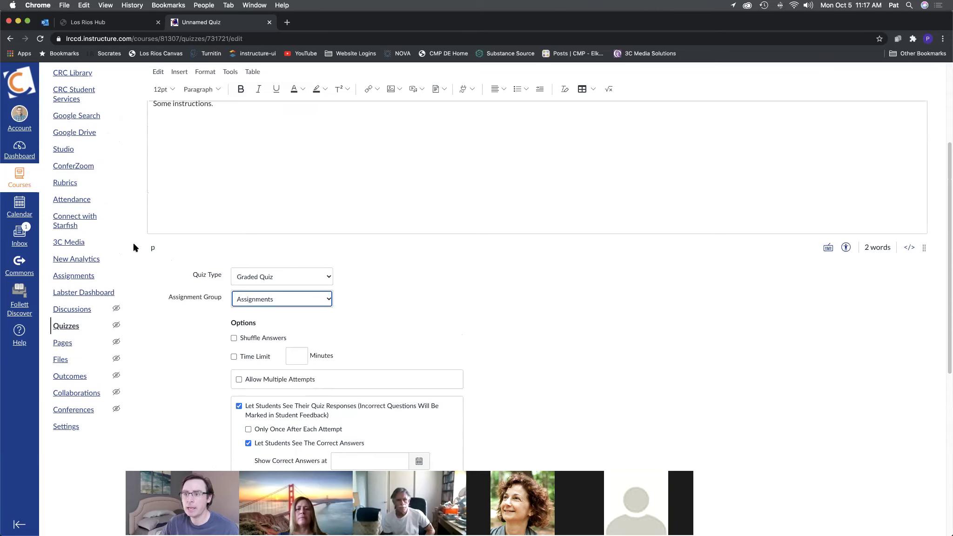
{"action": "scroll", "coordinate": [134, 247], "scroll_direction": "up", "scroll_amount": 1}
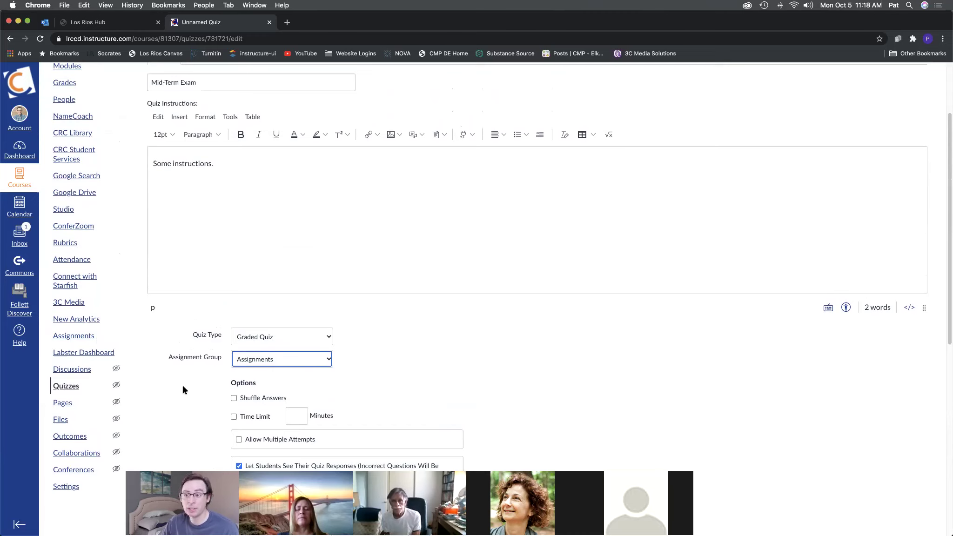
{"action": "scroll", "coordinate": [427, 375], "scroll_direction": "down", "scroll_amount": 5}
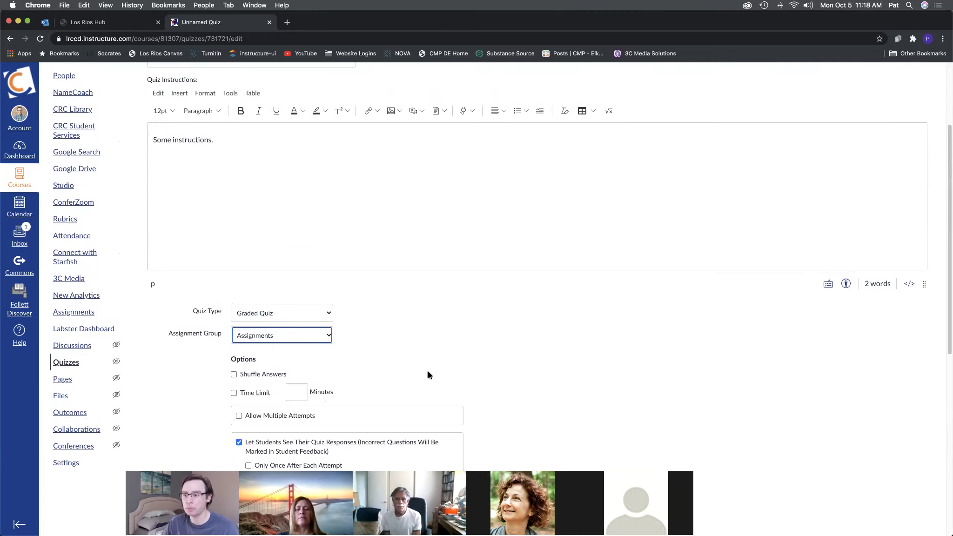
{"action": "scroll", "coordinate": [427, 375], "scroll_direction": "down", "scroll_amount": 2}
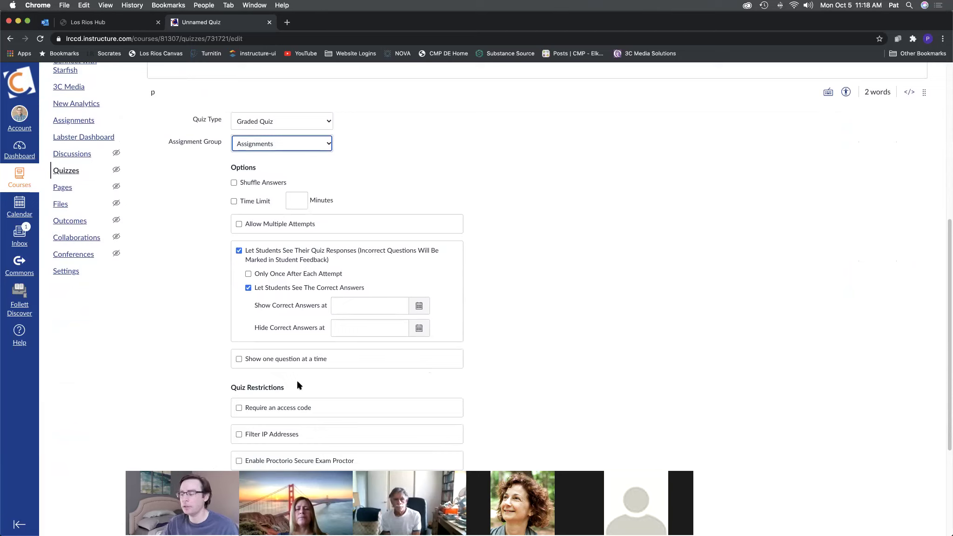
{"action": "left_click", "coordinate": [234, 182]}
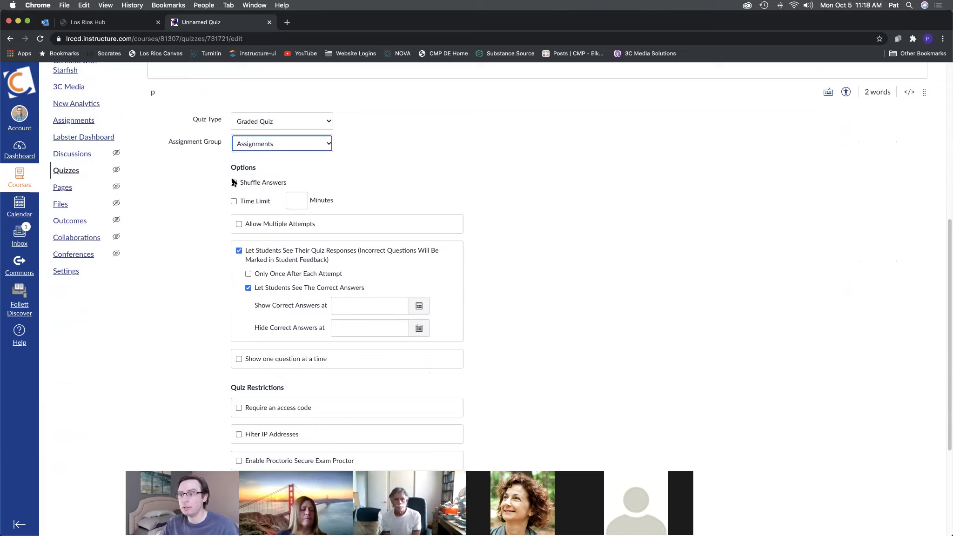
{"action": "left_click", "coordinate": [232, 203]}
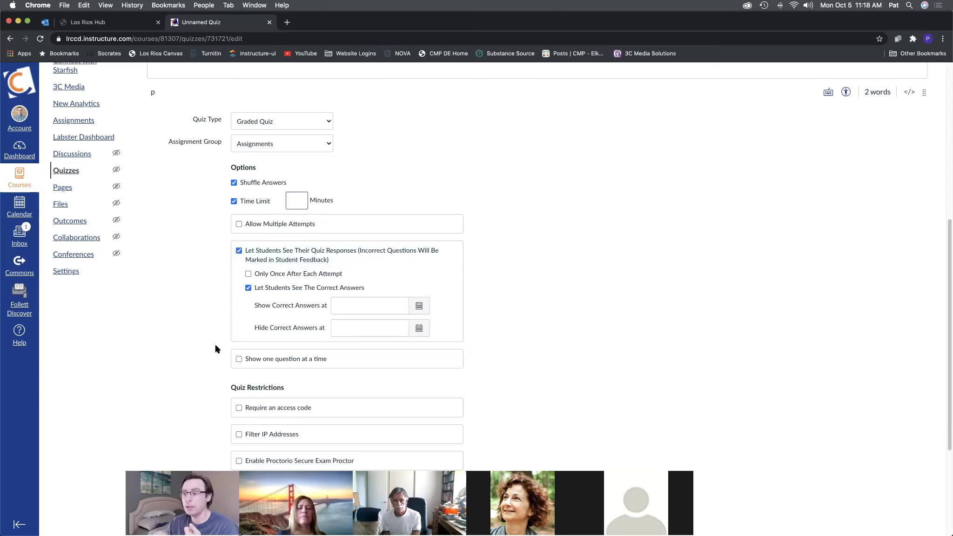
- Try enabling Proctorio Secure Exam Proctor in the quiz restrictions and switch it back off
{"action": "scroll", "coordinate": [214, 347], "scroll_direction": "down", "scroll_amount": 1}
{"action": "scroll", "coordinate": [209, 345], "scroll_direction": "down", "scroll_amount": 1}
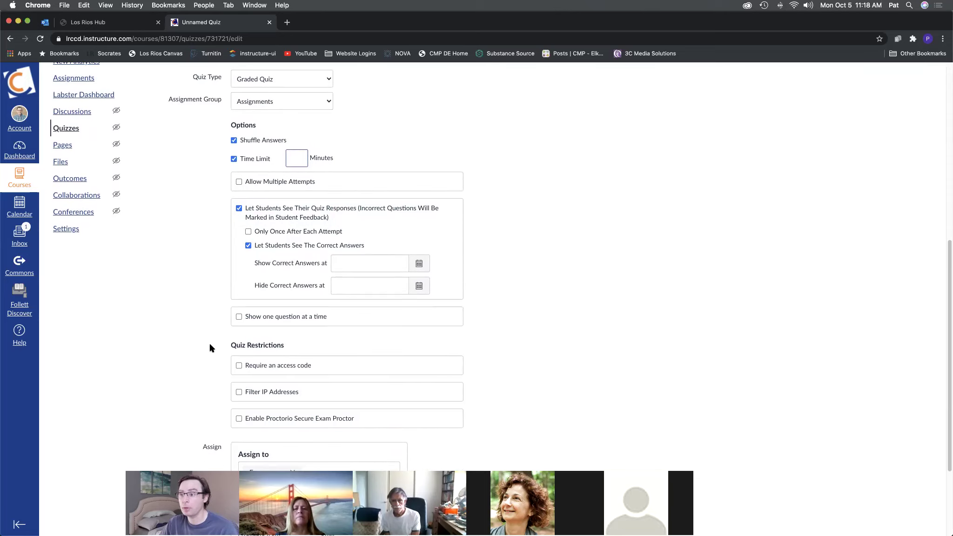
{"action": "scroll", "coordinate": [206, 345], "scroll_direction": "down", "scroll_amount": 4}
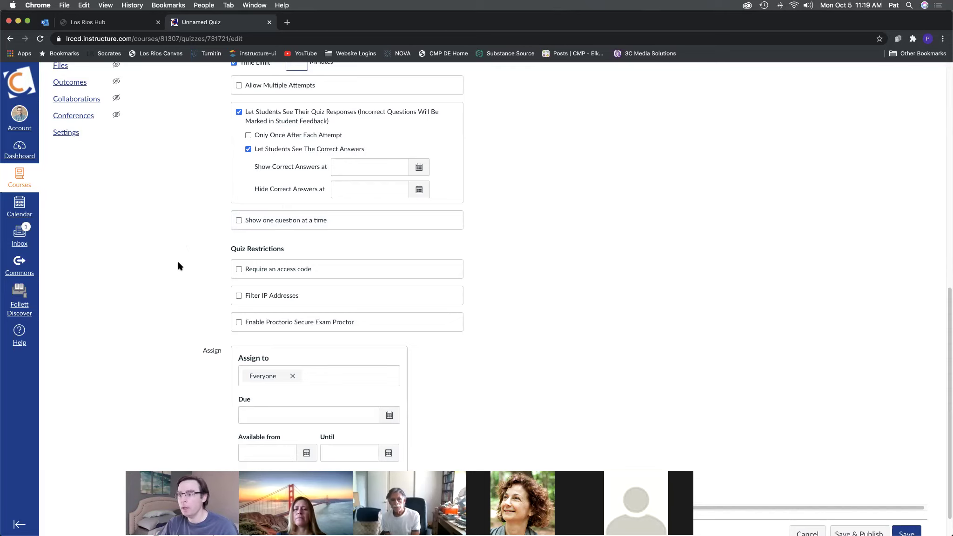
{"action": "scroll", "coordinate": [179, 265], "scroll_direction": "down", "scroll_amount": 2}
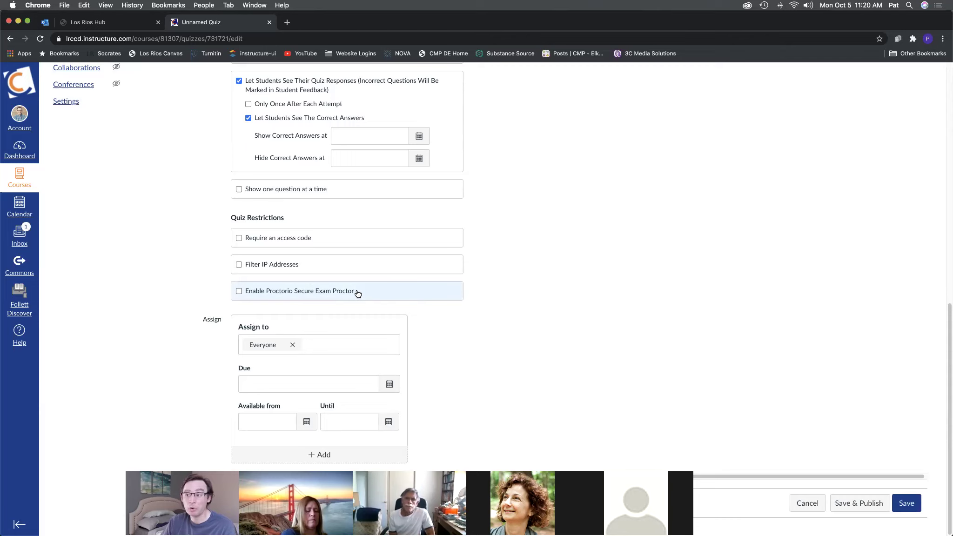
{"action": "left_click", "coordinate": [305, 292]}
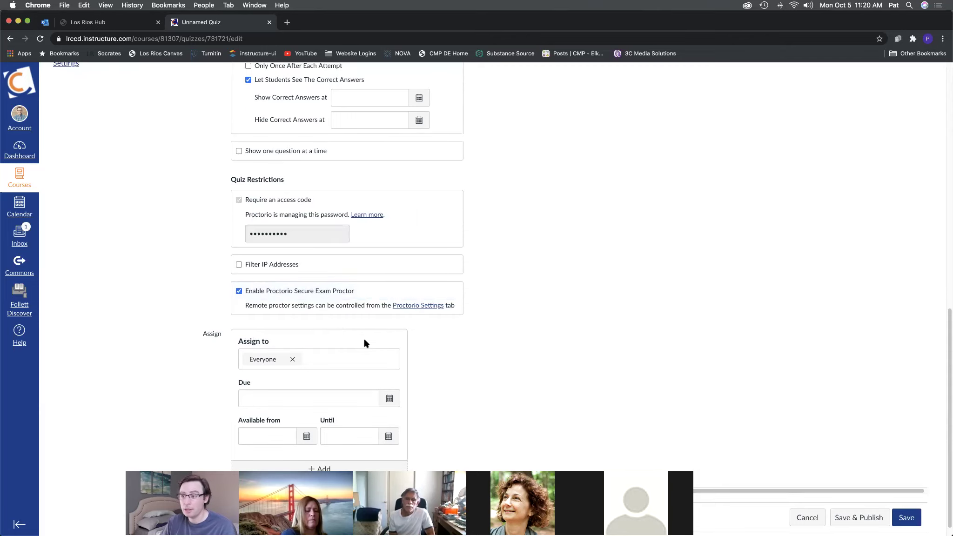
{"action": "left_click", "coordinate": [299, 294]}
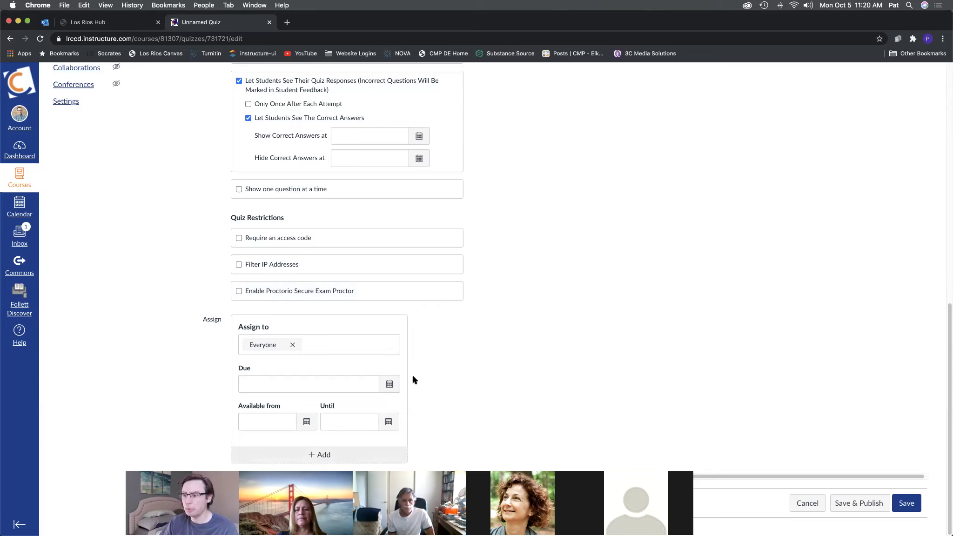
- Set the quiz's time limit to 60 minutes
{"action": "left_click", "coordinate": [271, 384]}
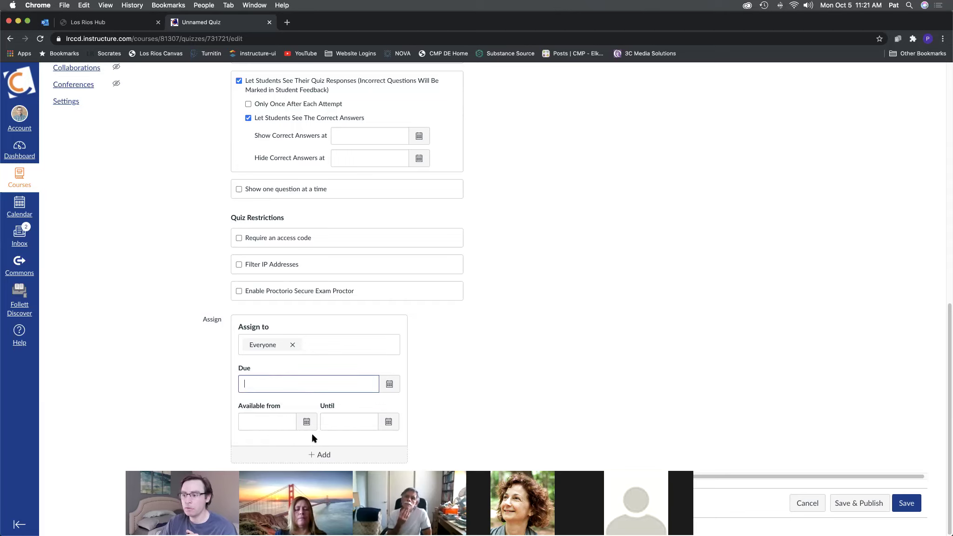
{"action": "scroll", "coordinate": [244, 423], "scroll_direction": "up", "scroll_amount": 3}
{"action": "scroll", "coordinate": [244, 423], "scroll_direction": "up", "scroll_amount": 4}
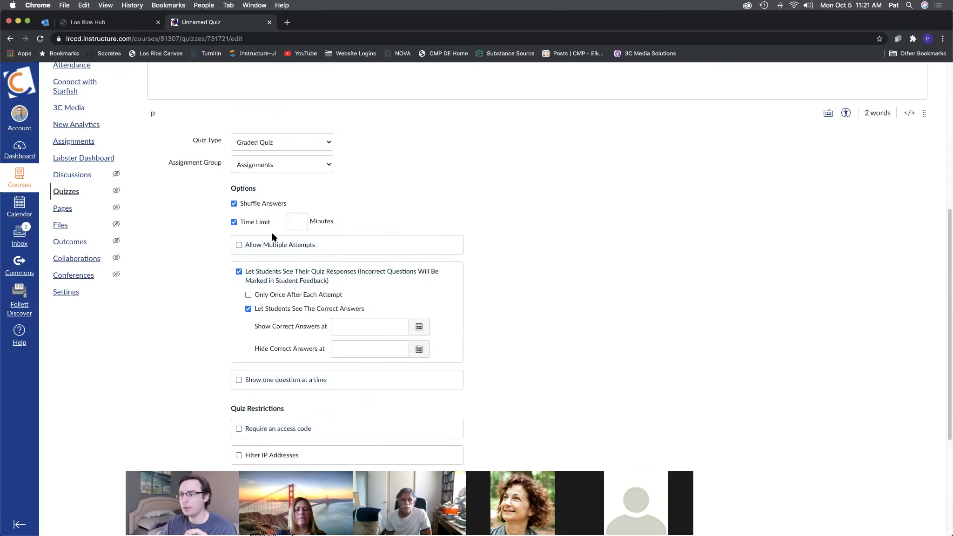
{"action": "left_click", "coordinate": [297, 222]}
{"action": "left_click", "coordinate": [328, 239]}
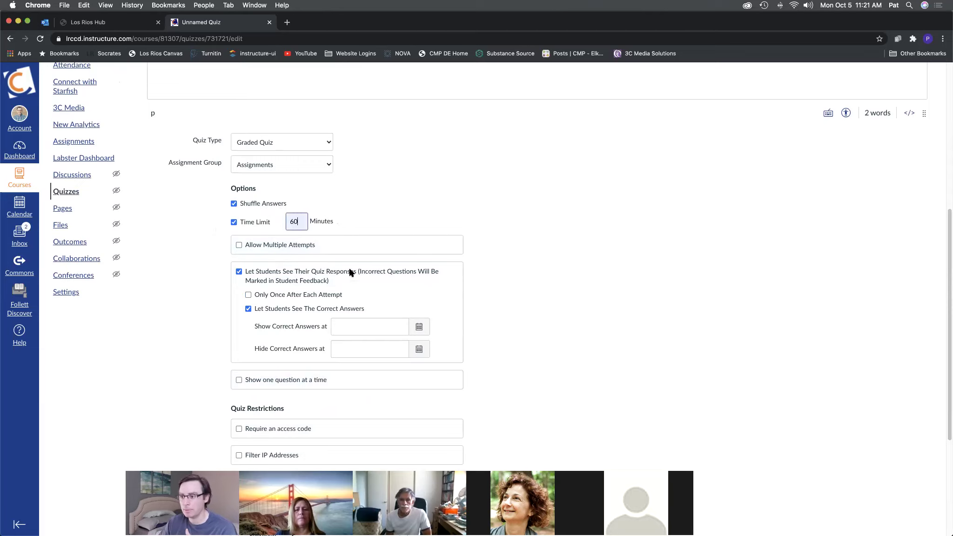
- Review the quiz's options, student response settings, restrictions and assignment dates
{"action": "scroll", "coordinate": [349, 284], "scroll_direction": "down", "scroll_amount": 5}
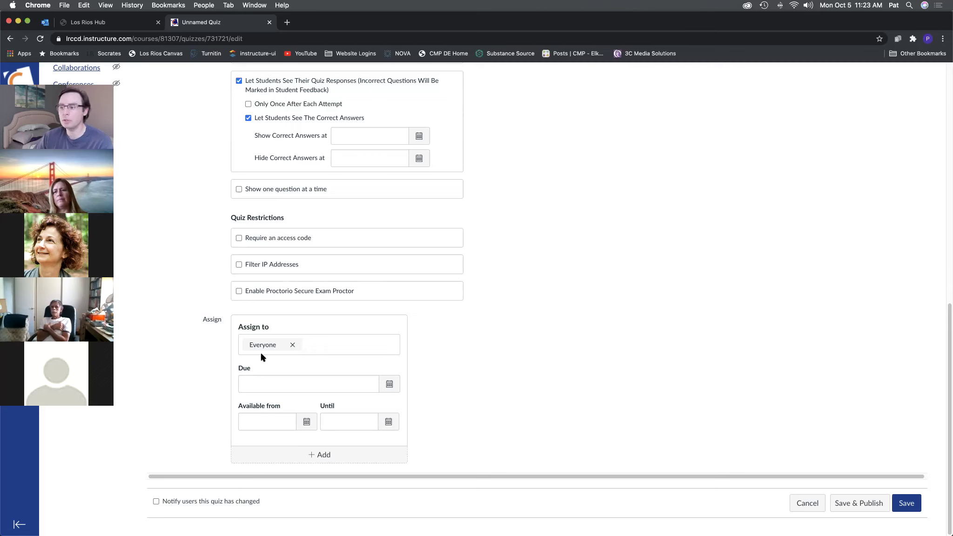
{"action": "scroll", "coordinate": [173, 375], "scroll_direction": "up", "scroll_amount": 5}
{"action": "scroll", "coordinate": [173, 375], "scroll_direction": "up", "scroll_amount": 2}
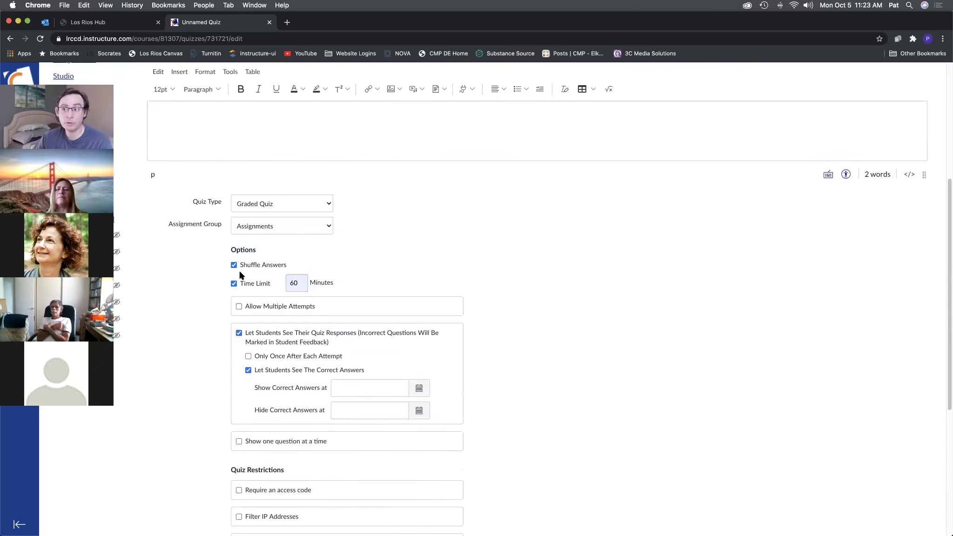
{"action": "scroll", "coordinate": [205, 310], "scroll_direction": "up", "scroll_amount": 2}
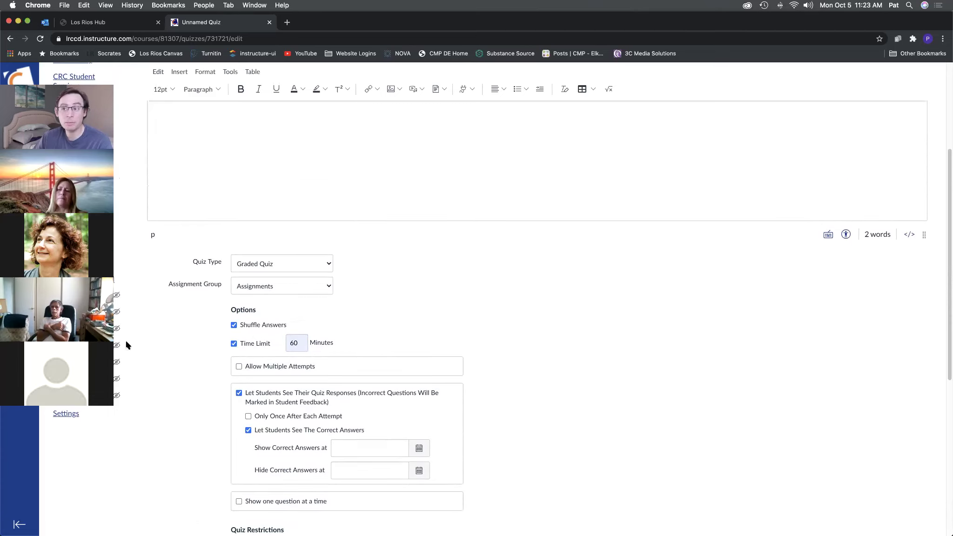
{"action": "scroll", "coordinate": [134, 347], "scroll_direction": "up", "scroll_amount": 2}
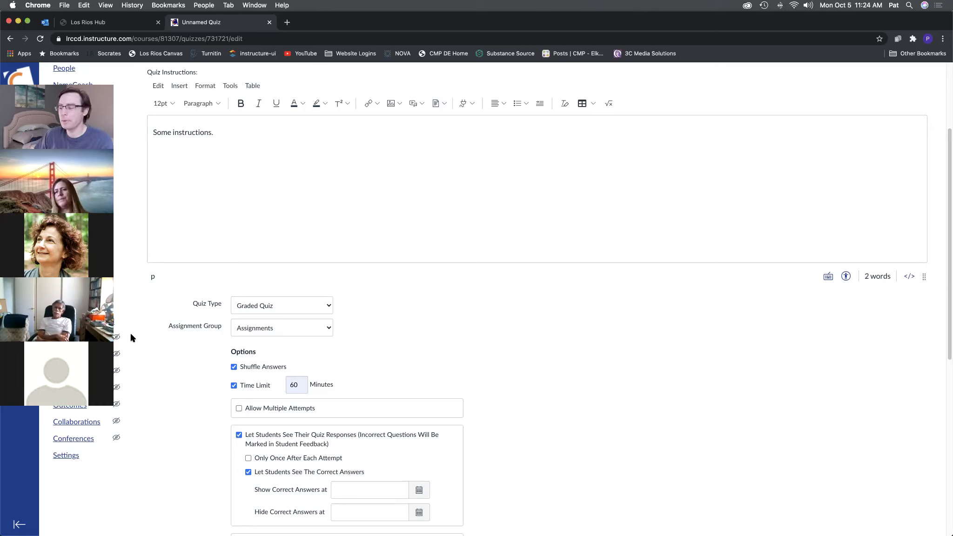
{"action": "scroll", "coordinate": [149, 336], "scroll_direction": "down", "scroll_amount": 10}
{"action": "scroll", "coordinate": [155, 341], "scroll_direction": "down", "scroll_amount": 1}
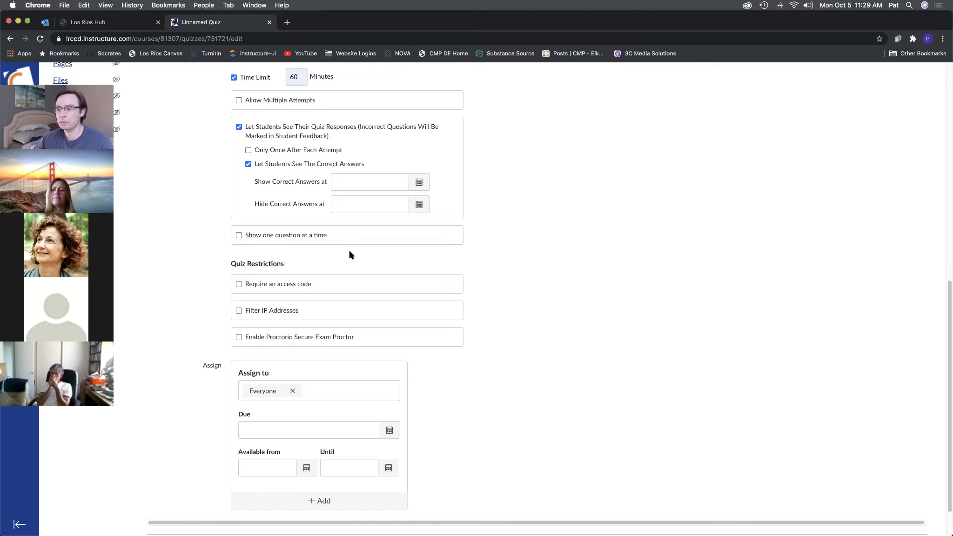
- Add a new question to the quiz and check the available question types
{"action": "scroll", "coordinate": [432, 376], "scroll_direction": "up", "scroll_amount": 3}
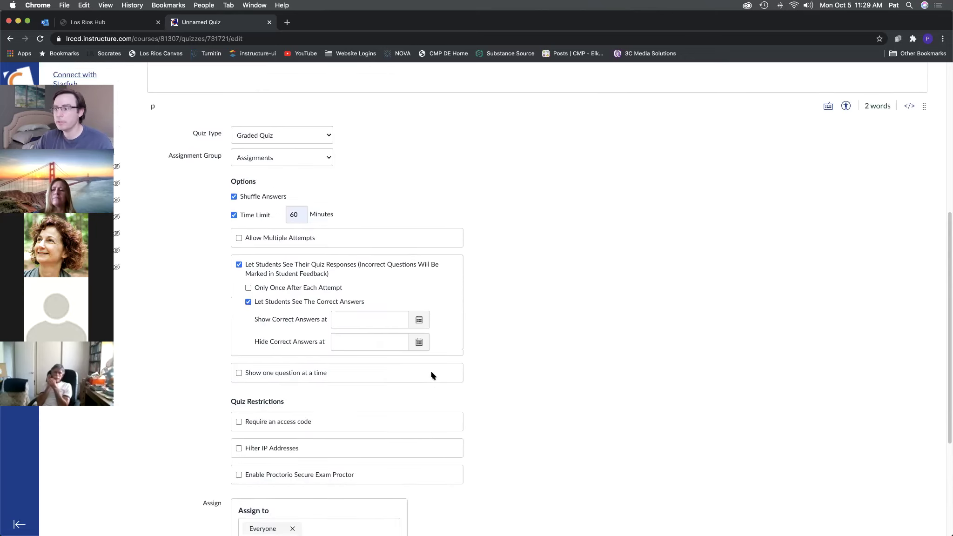
{"action": "scroll", "coordinate": [432, 377], "scroll_direction": "up", "scroll_amount": 1}
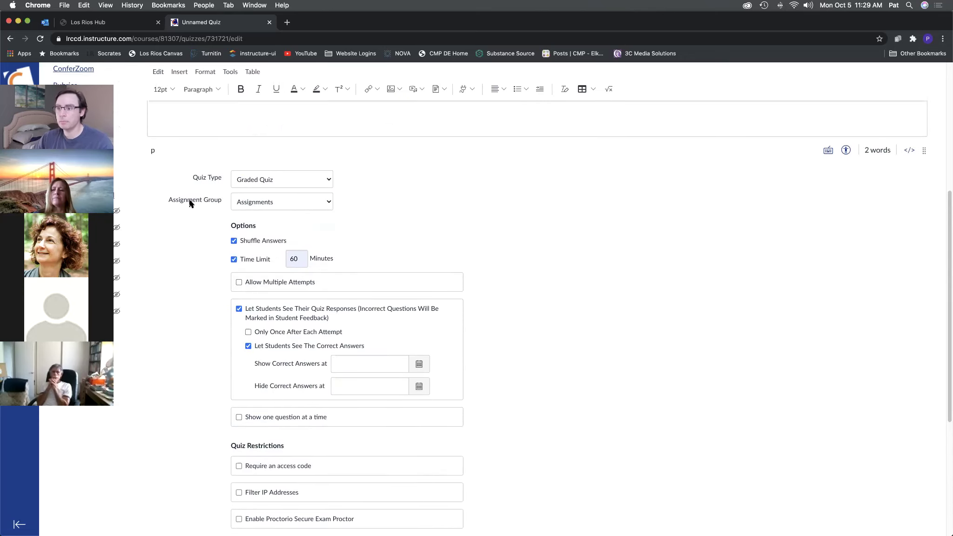
{"action": "scroll", "coordinate": [537, 367], "scroll_direction": "up", "scroll_amount": 6}
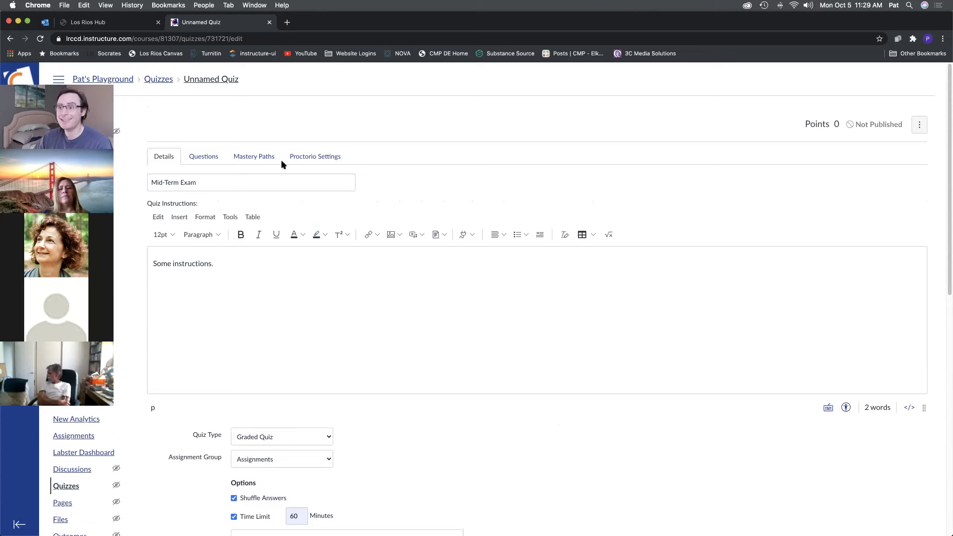
{"action": "left_click", "coordinate": [202, 158]}
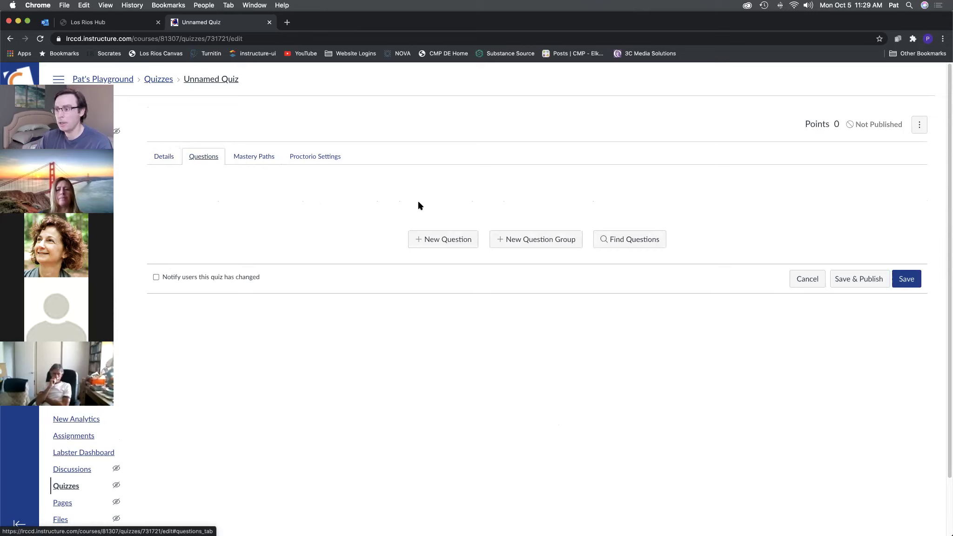
{"action": "left_click", "coordinate": [441, 242]}
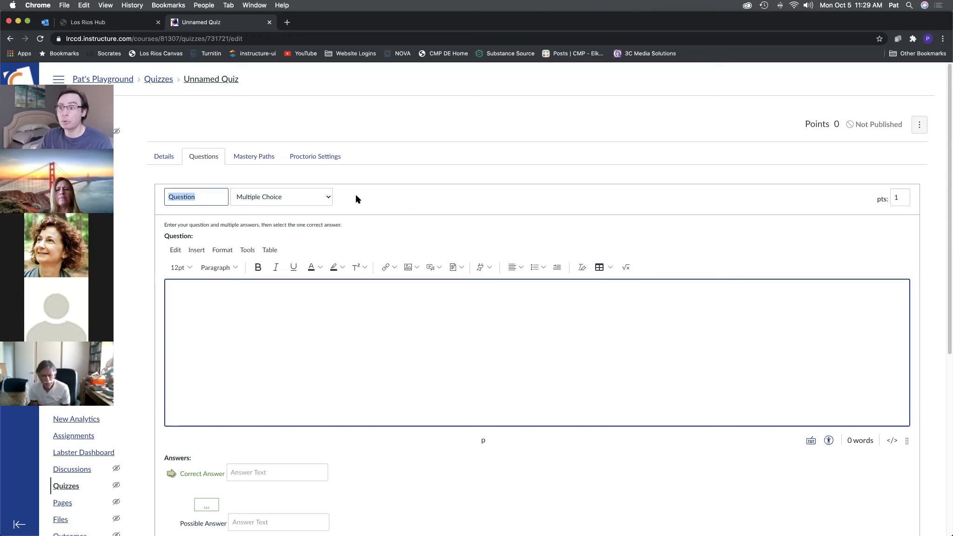
{"action": "left_click", "coordinate": [325, 198]}
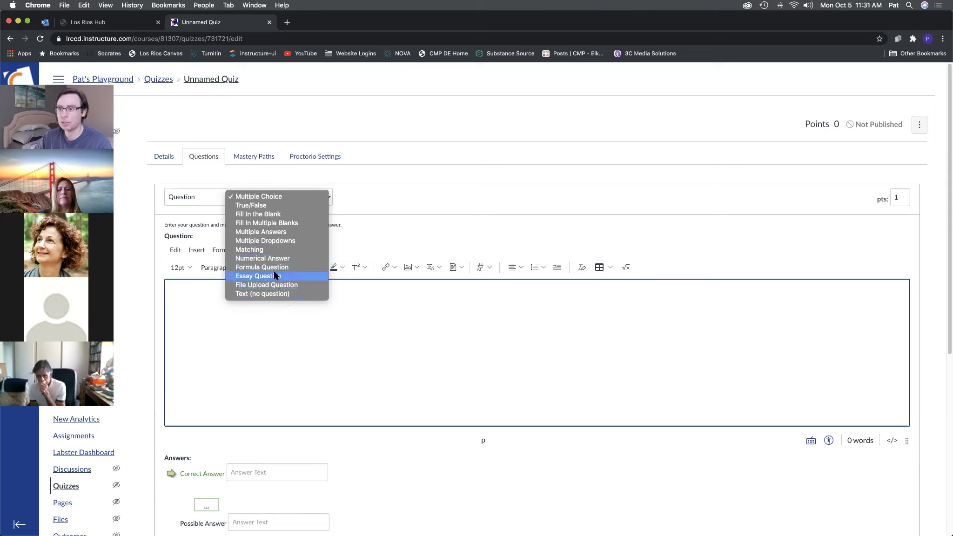
- Keep the question type as Multiple Choice and name the question Favorite Movie
{"action": "left_click", "coordinate": [202, 197]}
{"action": "double_click", "coordinate": [197, 195]}
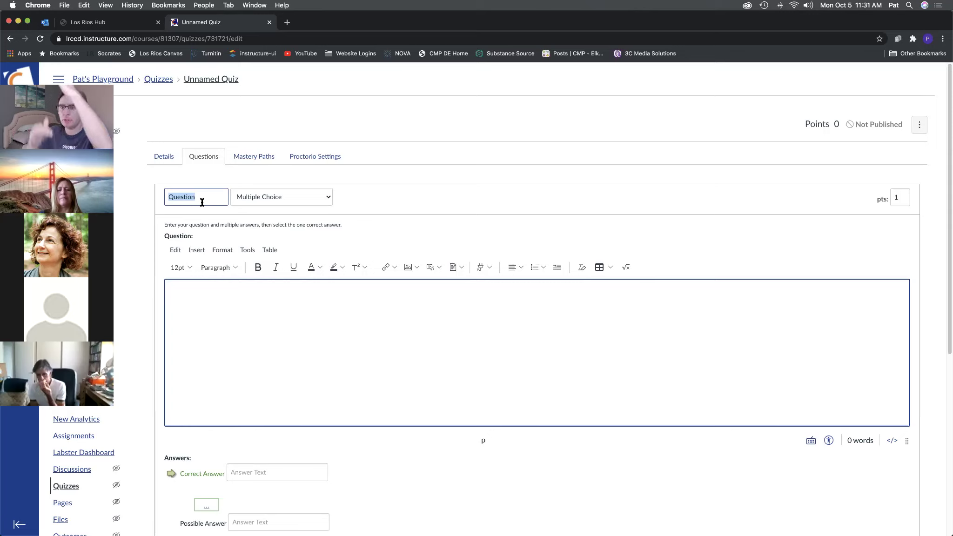
{"action": "type", "text": "1."}
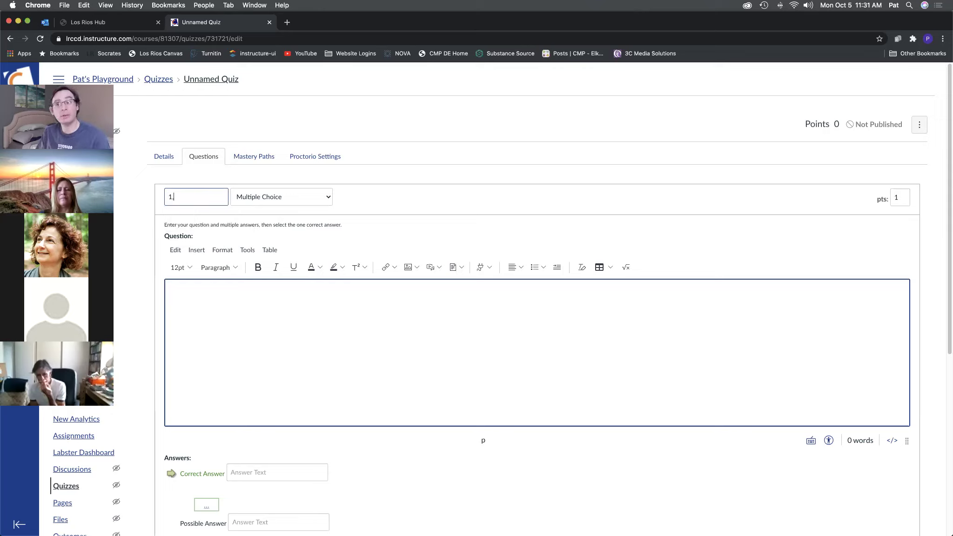
{"action": "key", "text": "BackSpace"}
{"action": "key", "text": "BackSpace"}
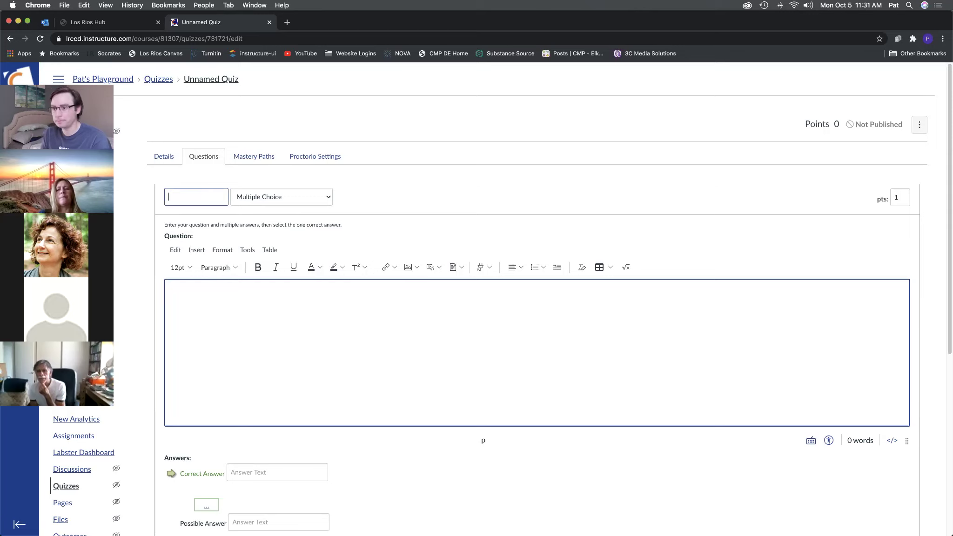
{"action": "type", "text": "F"}
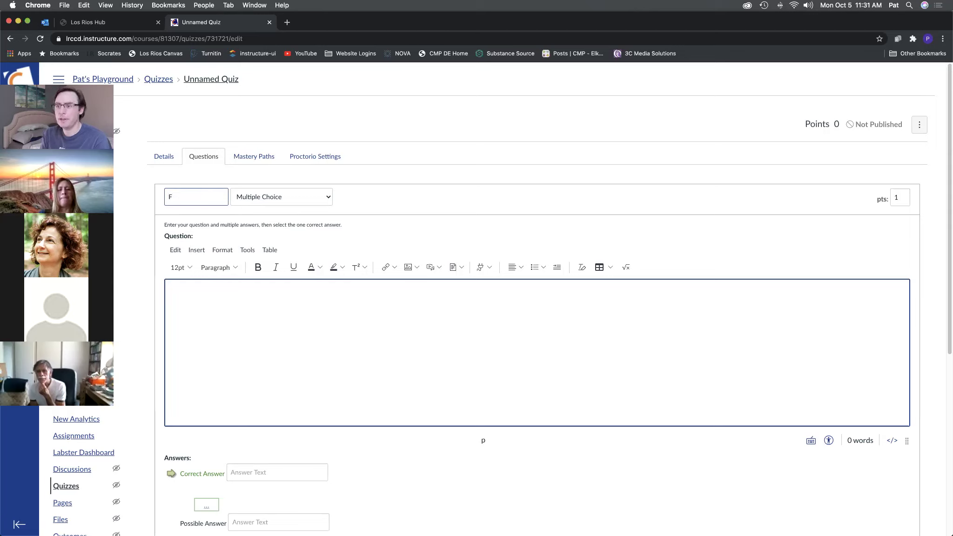
{"action": "type", "text": "a"}
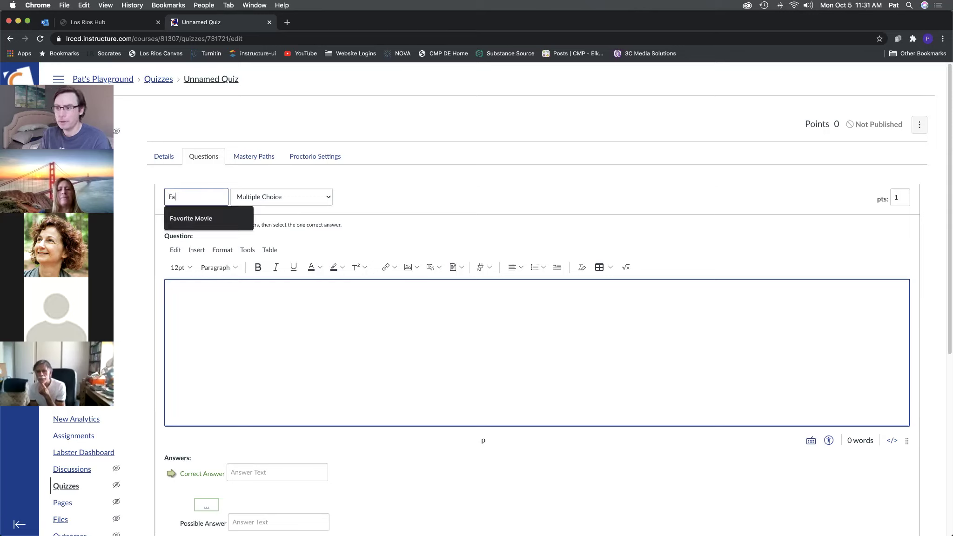
{"action": "key", "text": "Down"}
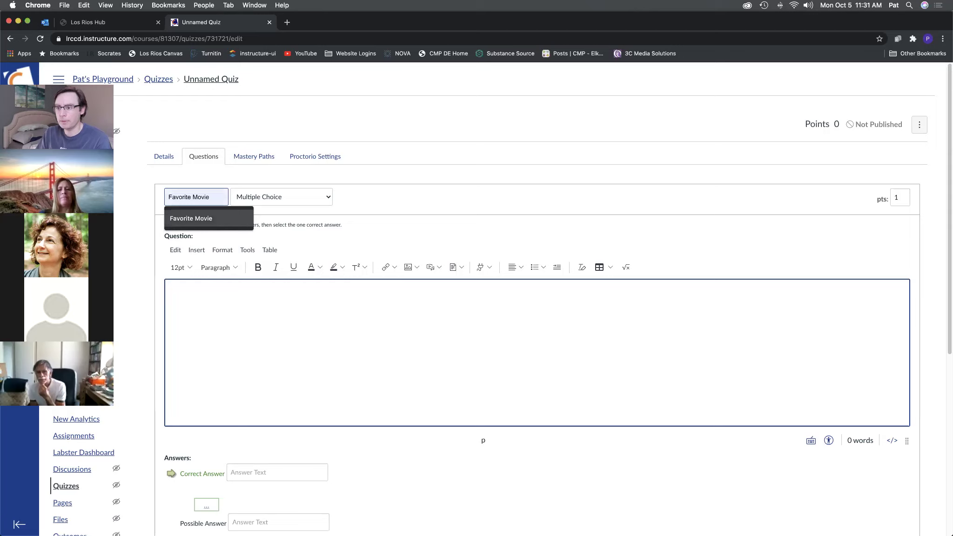
{"action": "left_click", "coordinate": [215, 218]}
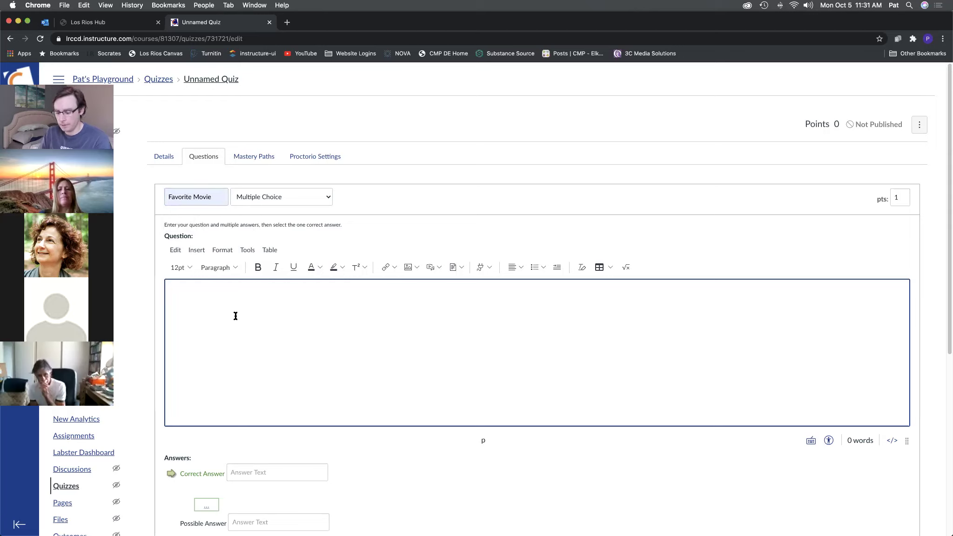
- Write the question text asking what the professor's favorite movie is, correcting the misspelling of "movie"
{"action": "type", "text": "What"}
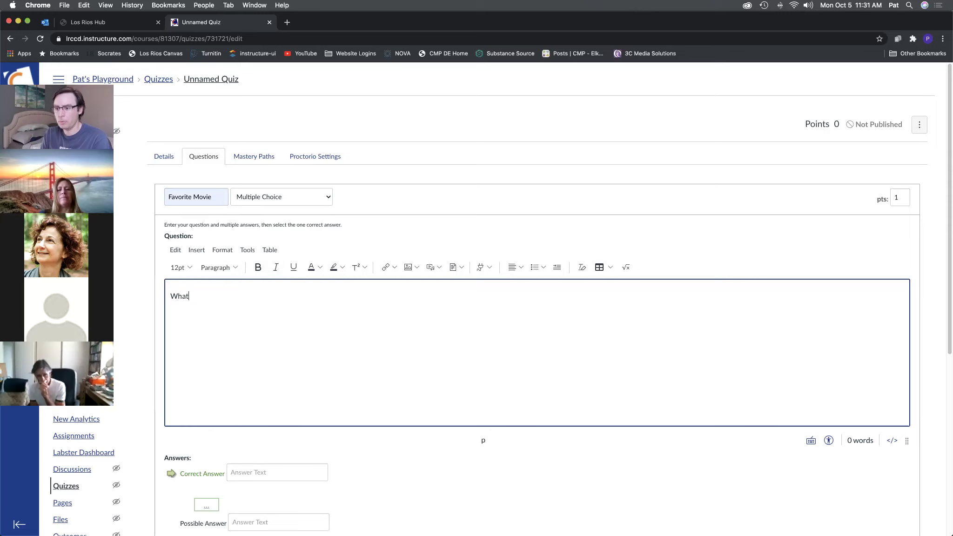
{"action": "type", "text": " is Prof"}
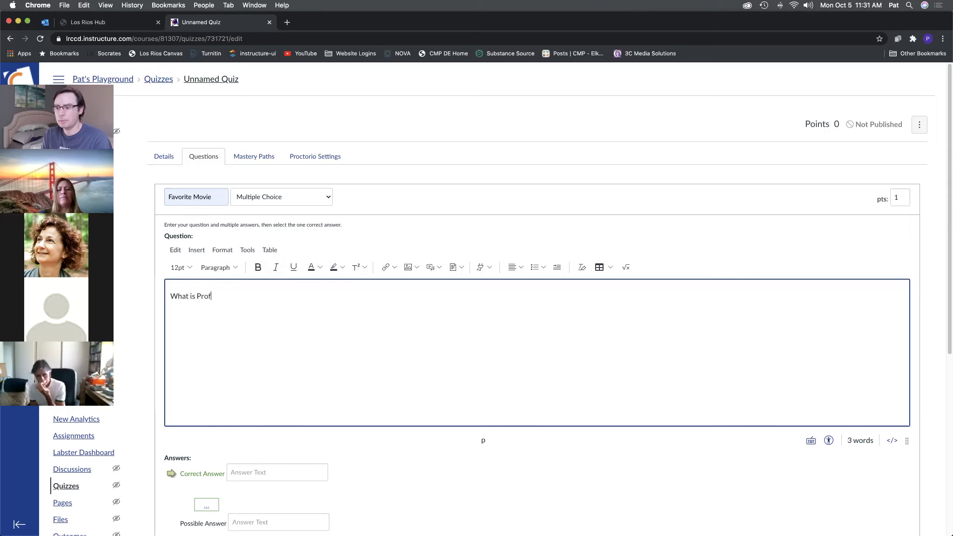
{"action": "type", "text": "essor Pat's F"}
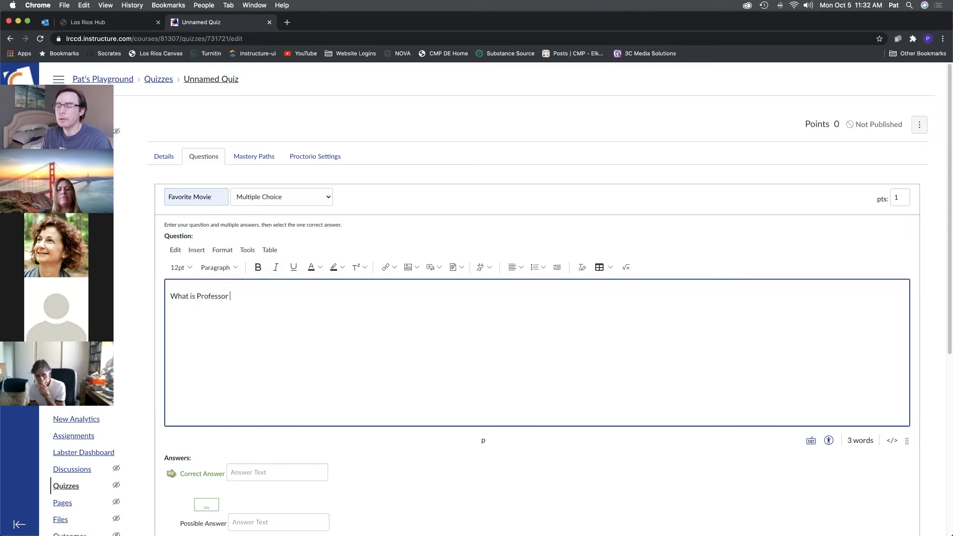
{"action": "key", "text": "BackSpace"}
{"action": "type", "text": "favorite moive?"}
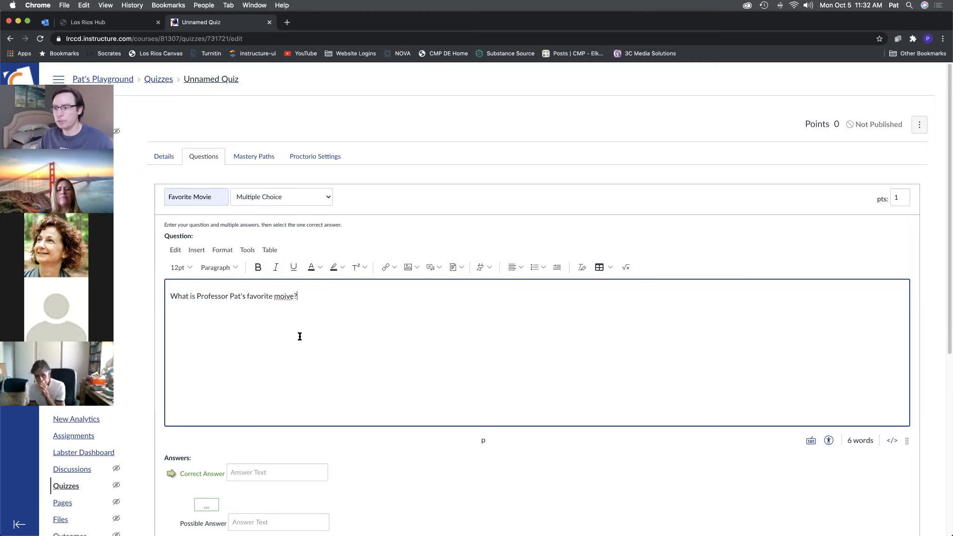
{"action": "scroll", "coordinate": [293, 322], "scroll_direction": "down", "scroll_amount": 1}
{"action": "right_click", "coordinate": [283, 278]}
{"action": "left_click", "coordinate": [287, 283]}
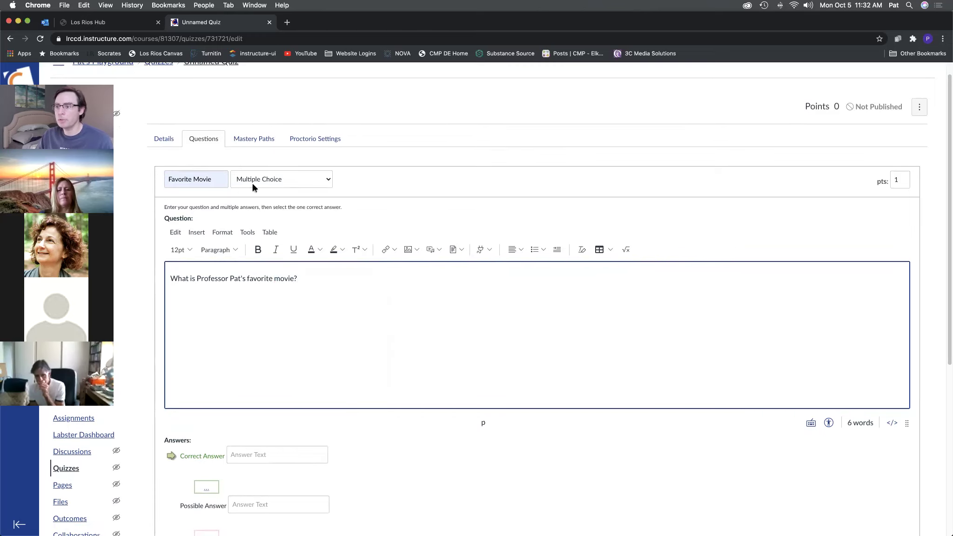
{"action": "scroll", "coordinate": [270, 296], "scroll_direction": "down", "scroll_amount": 4}
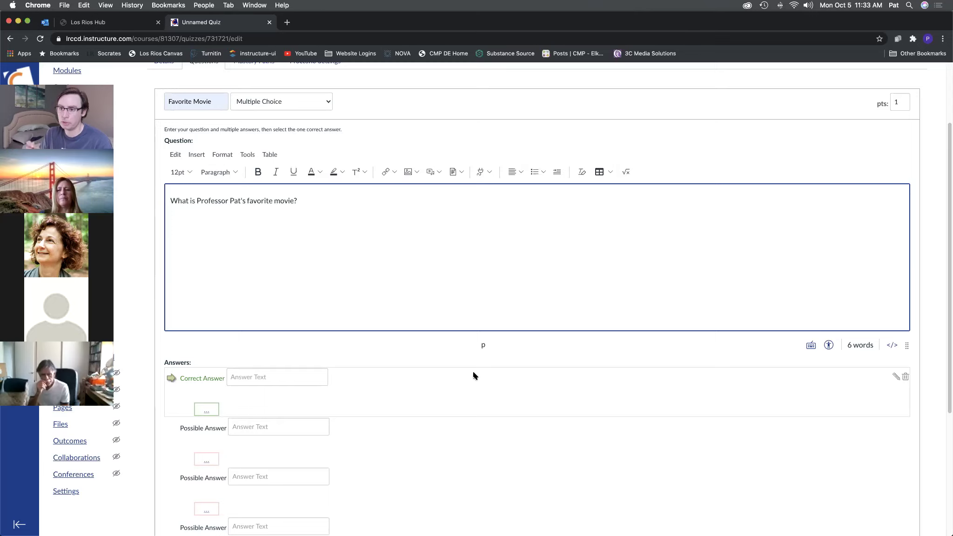
{"action": "scroll", "coordinate": [472, 364], "scroll_direction": "down", "scroll_amount": 1}
{"action": "scroll", "coordinate": [471, 363], "scroll_direction": "down", "scroll_amount": 5}
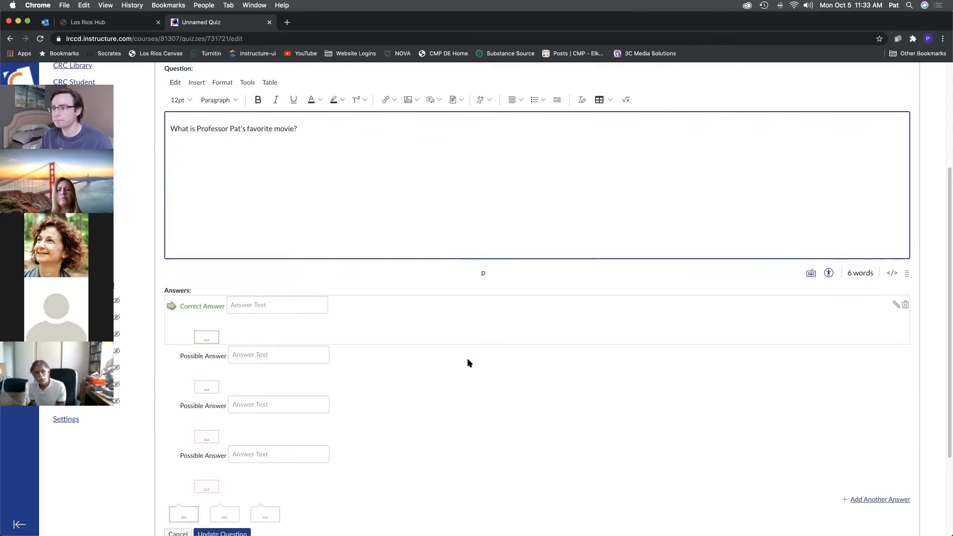
{"action": "left_click_drag", "start_coordinate": [298, 128], "coordinate": [173, 125]}
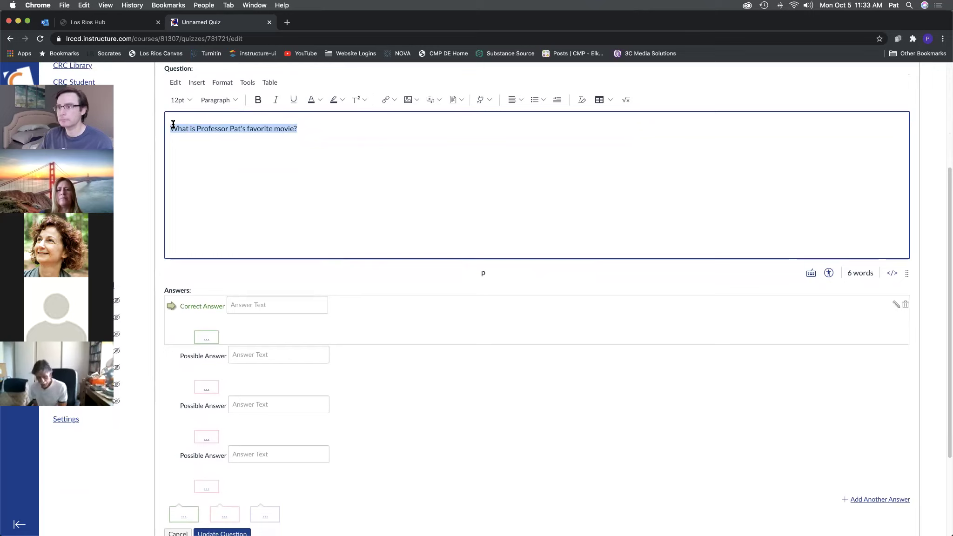
{"action": "left_click", "coordinate": [149, 103]}
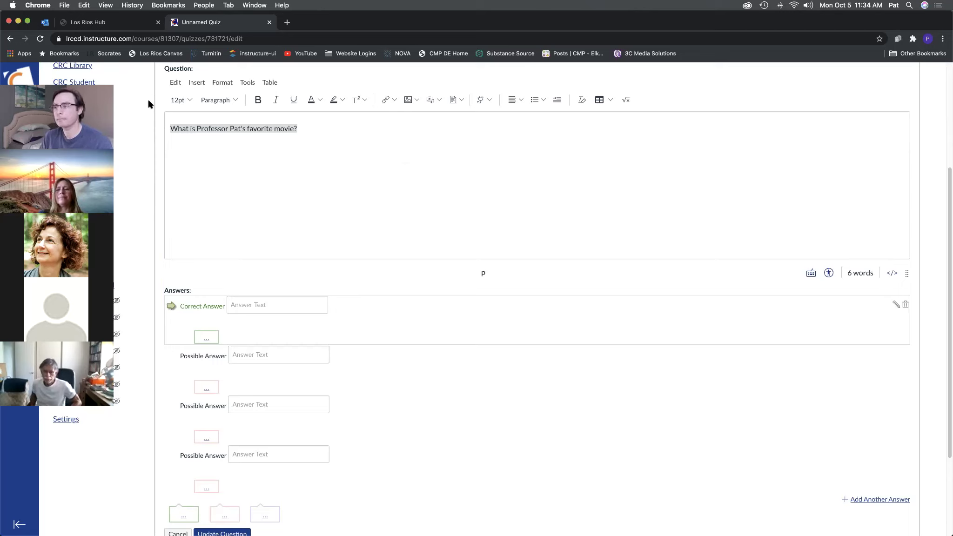
- Look at the image upload options for the question text, including Alt Text and Display Options, and close them without adding an image
{"action": "left_click", "coordinate": [310, 146]}
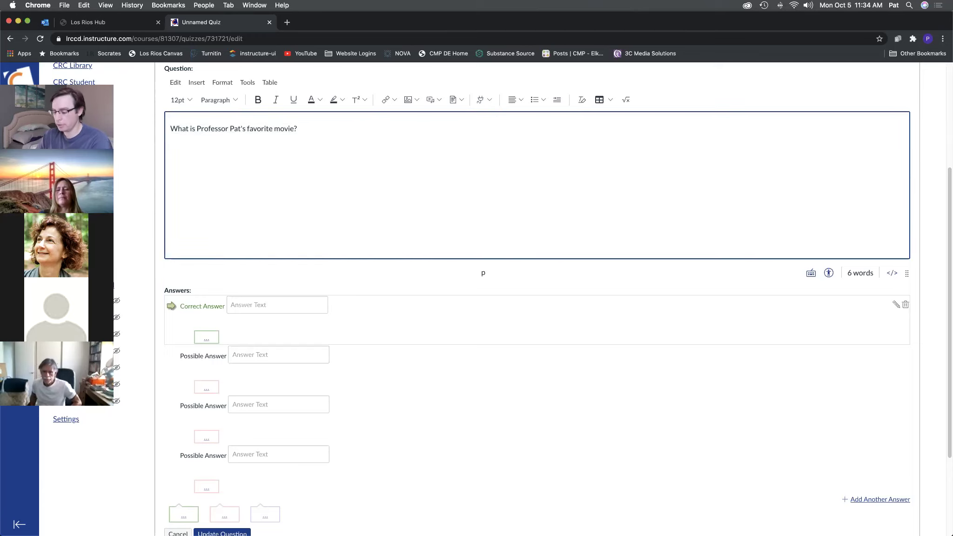
{"action": "left_click", "coordinate": [408, 99]}
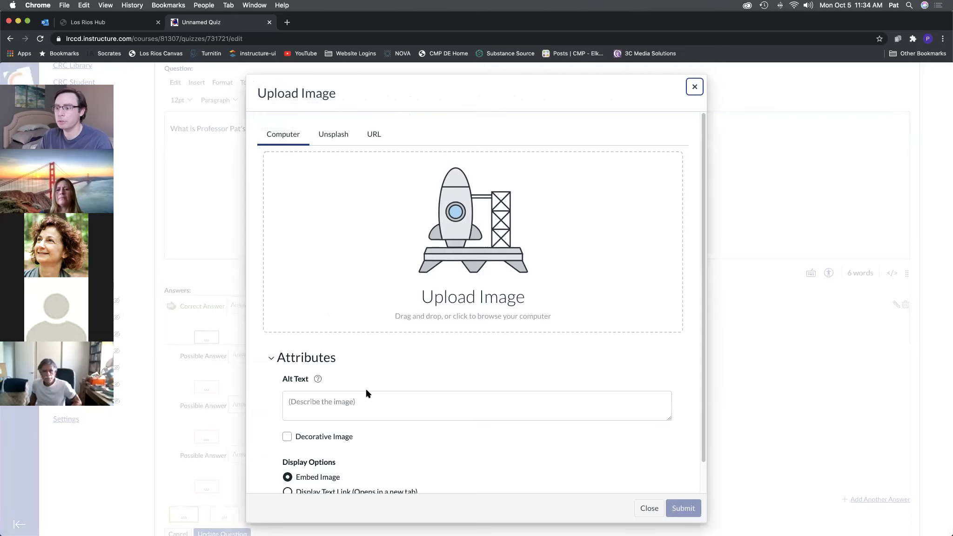
{"action": "scroll", "coordinate": [365, 392], "scroll_direction": "down", "scroll_amount": 2}
{"action": "left_click", "coordinate": [342, 374]}
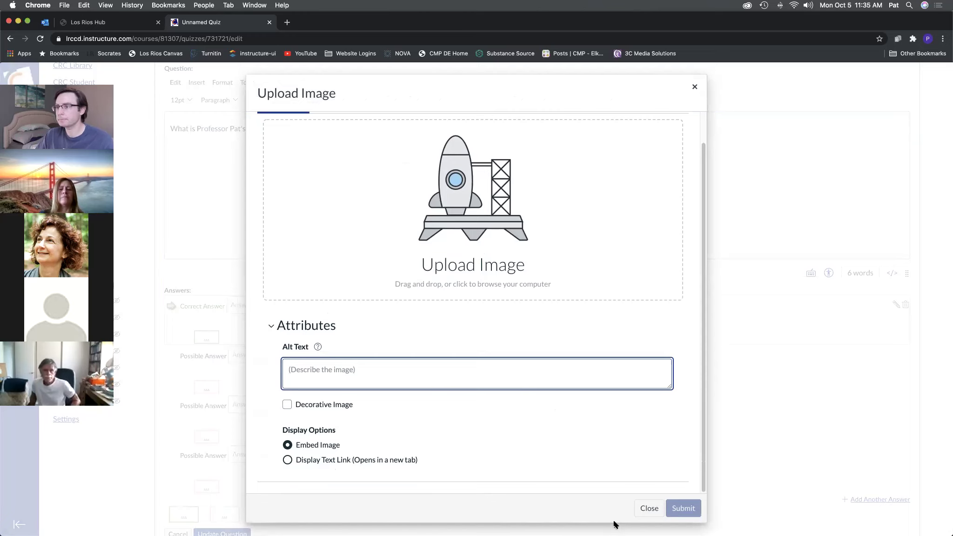
{"action": "left_click", "coordinate": [649, 509]}
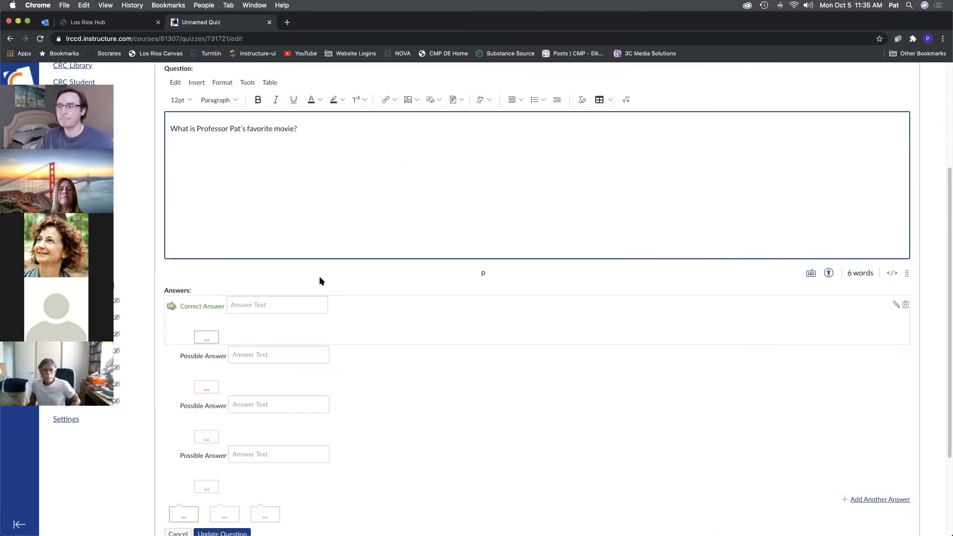
{"action": "scroll", "coordinate": [451, 345], "scroll_direction": "up", "scroll_amount": 1}
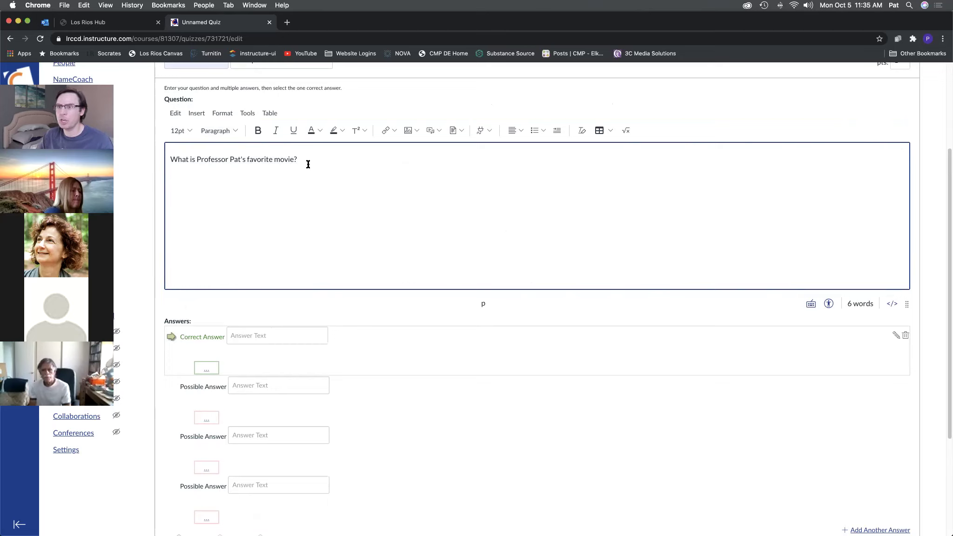
{"action": "left_click", "coordinate": [261, 159]}
{"action": "left_click", "coordinate": [204, 302]}
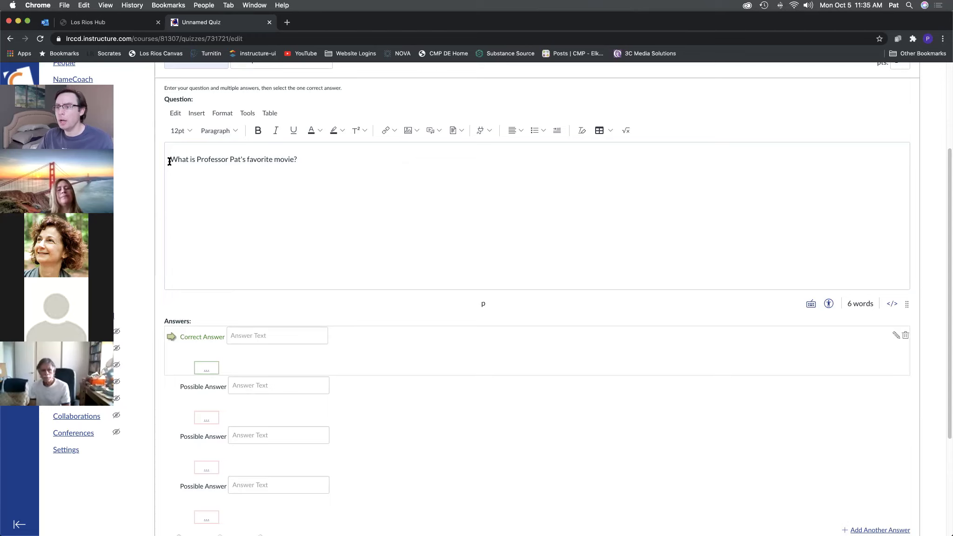
{"action": "left_click_drag", "start_coordinate": [168, 160], "coordinate": [347, 156]}
{"action": "left_click", "coordinate": [259, 302]}
{"action": "scroll", "coordinate": [417, 306], "scroll_direction": "down", "scroll_amount": 5}
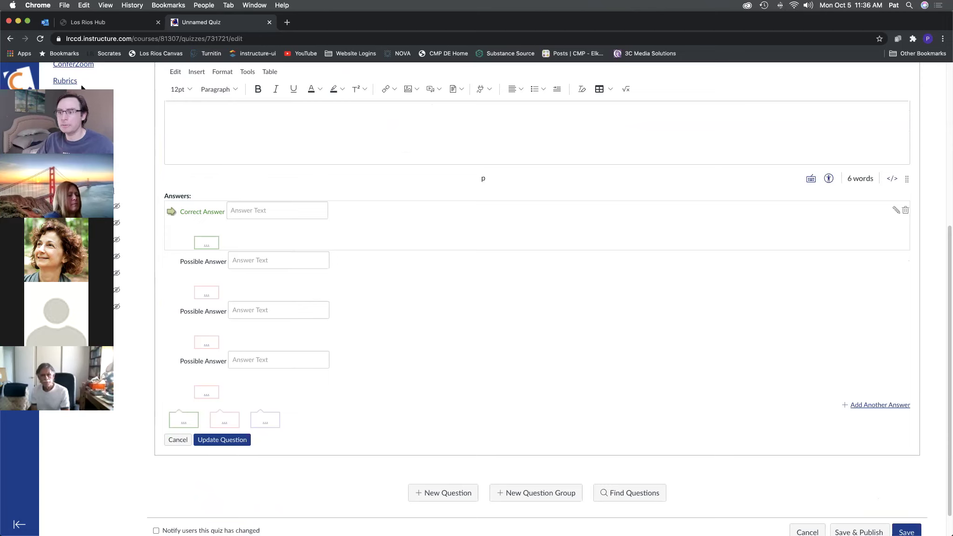
{"action": "scroll", "coordinate": [332, 248], "scroll_direction": "up", "scroll_amount": 5}
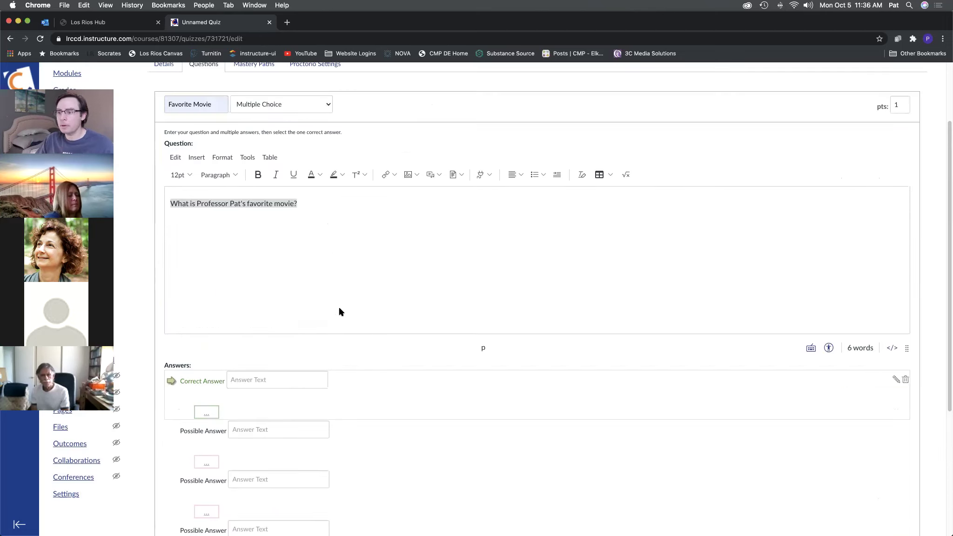
{"action": "left_click", "coordinate": [257, 221]}
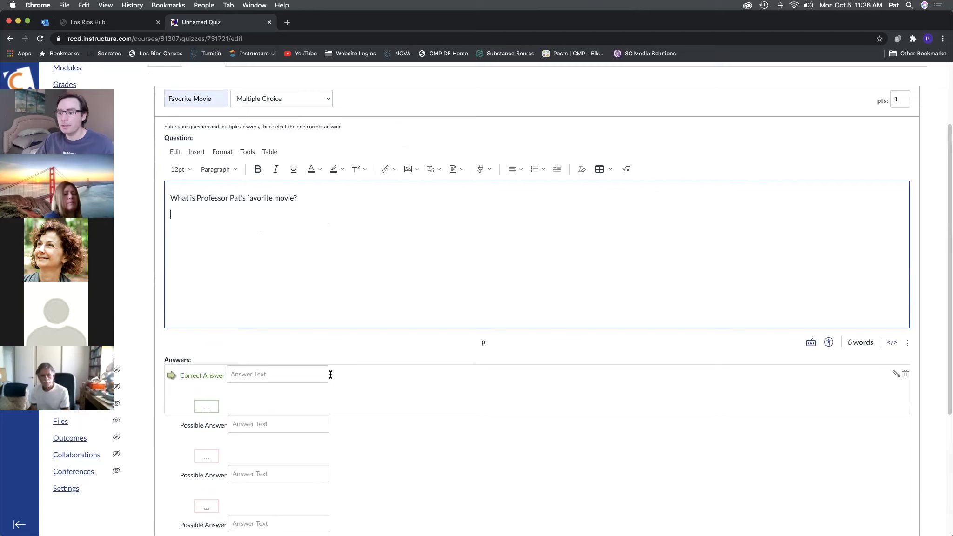
- Enter Star Wars as the correct answer and Star Trek as the first other possible answer
{"action": "scroll", "coordinate": [361, 370], "scroll_direction": "down", "scroll_amount": 2}
{"action": "scroll", "coordinate": [300, 298], "scroll_direction": "down", "scroll_amount": 1}
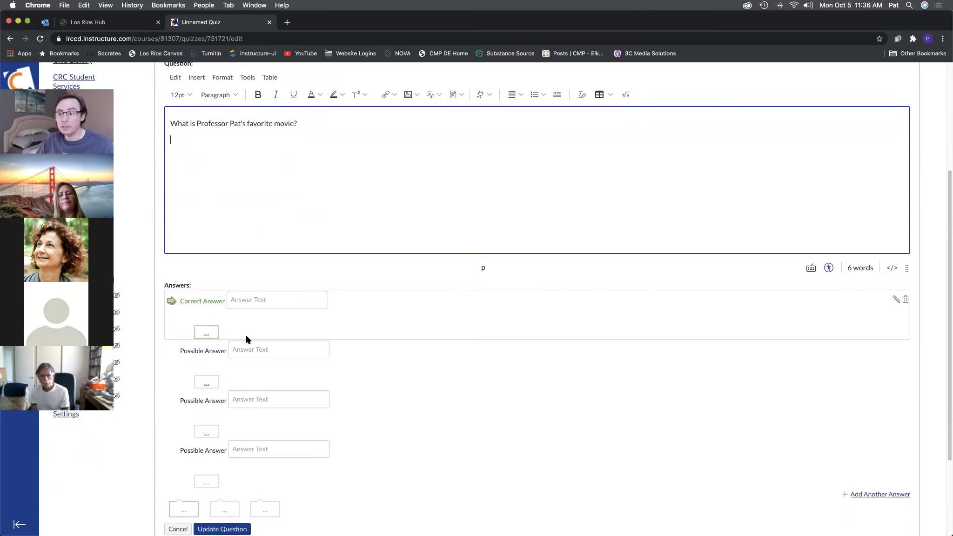
{"action": "left_click", "coordinate": [257, 300]}
{"action": "type", "text": "Star Wars"}
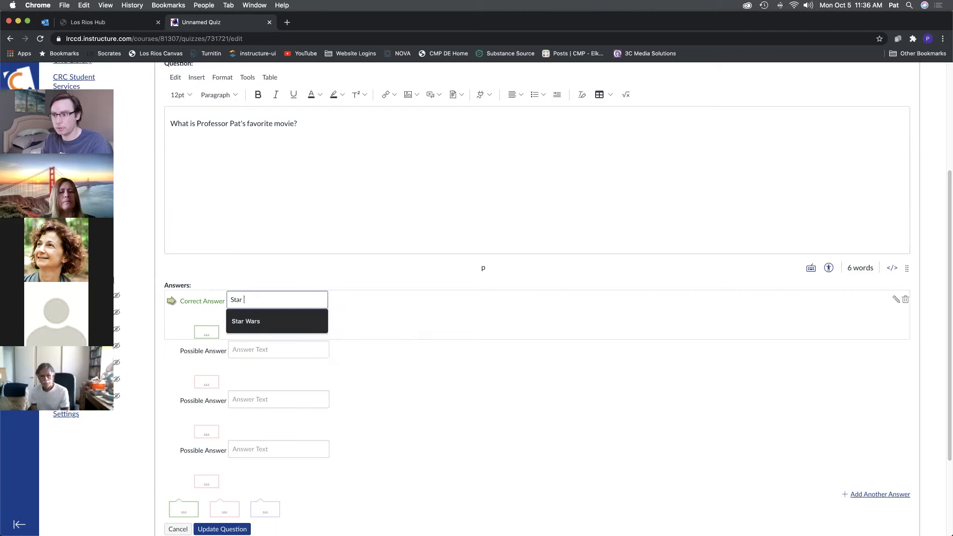
{"action": "left_click", "coordinate": [251, 322]}
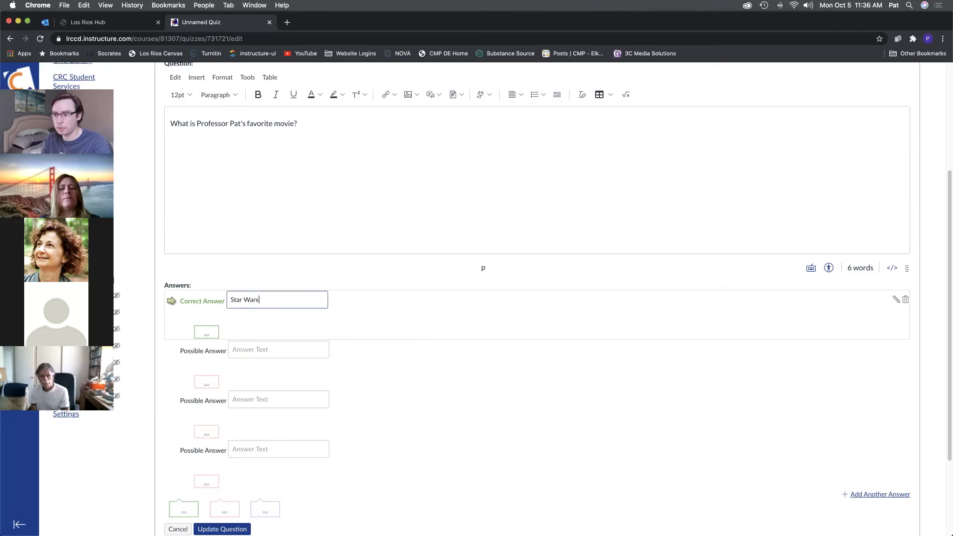
{"action": "left_click", "coordinate": [259, 349]}
{"action": "type", "text": "Star Trek"}
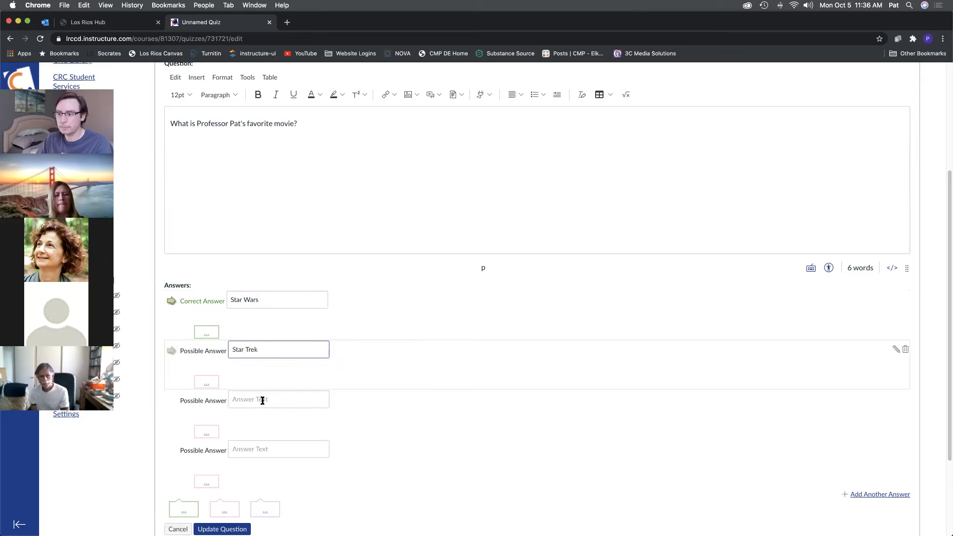
- Enter Pretty in Pink as the second other possible answer and keep Star Wars marked as the correct answer
{"action": "left_click", "coordinate": [262, 401]}
{"action": "scroll", "coordinate": [405, 373], "scroll_direction": "down", "scroll_amount": 2}
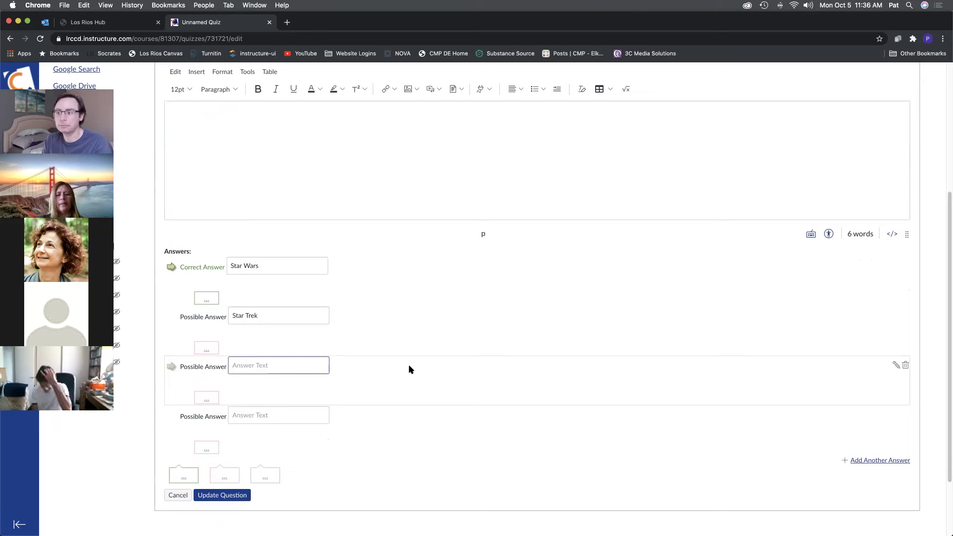
{"action": "type", "text": "Pretty in Pink"}
{"action": "left_click", "coordinate": [133, 387]}
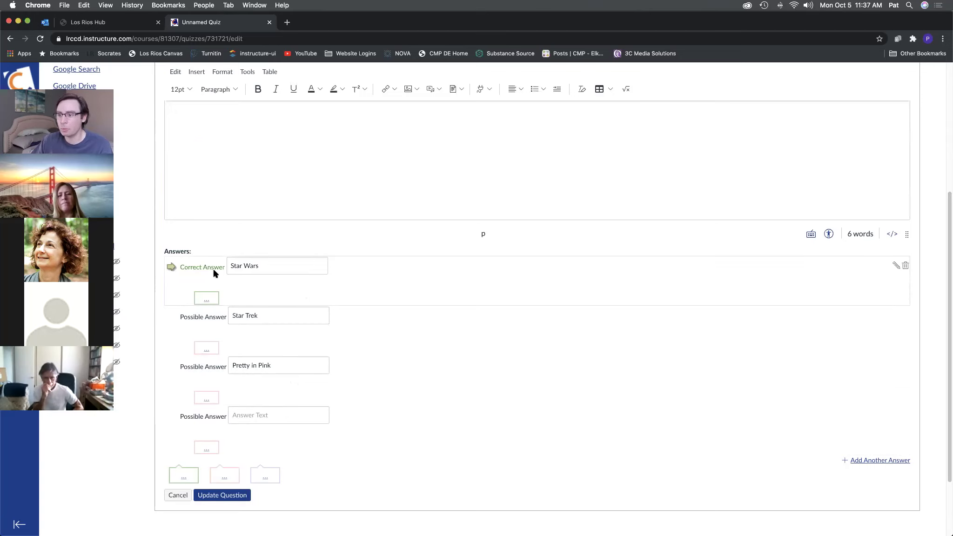
{"action": "left_click", "coordinate": [171, 367]}
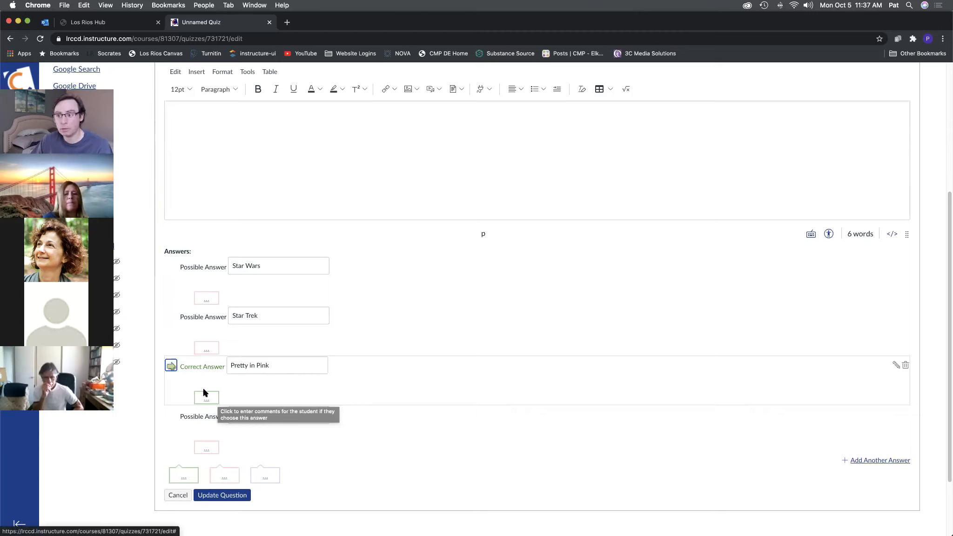
{"action": "left_click", "coordinate": [171, 267]}
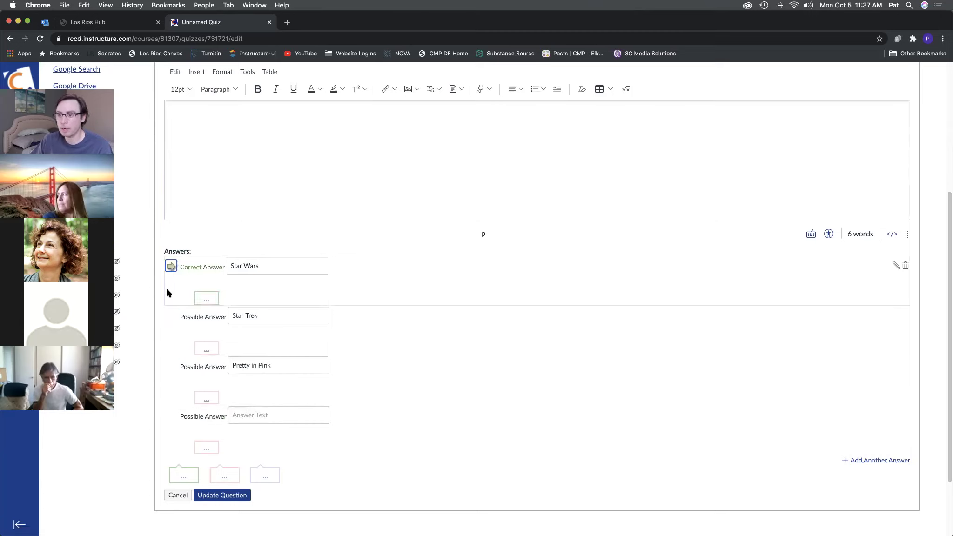
- Update the Favorite Movie question and save the quiz without publishing it
{"action": "scroll", "coordinate": [155, 366], "scroll_direction": "down", "scroll_amount": 2}
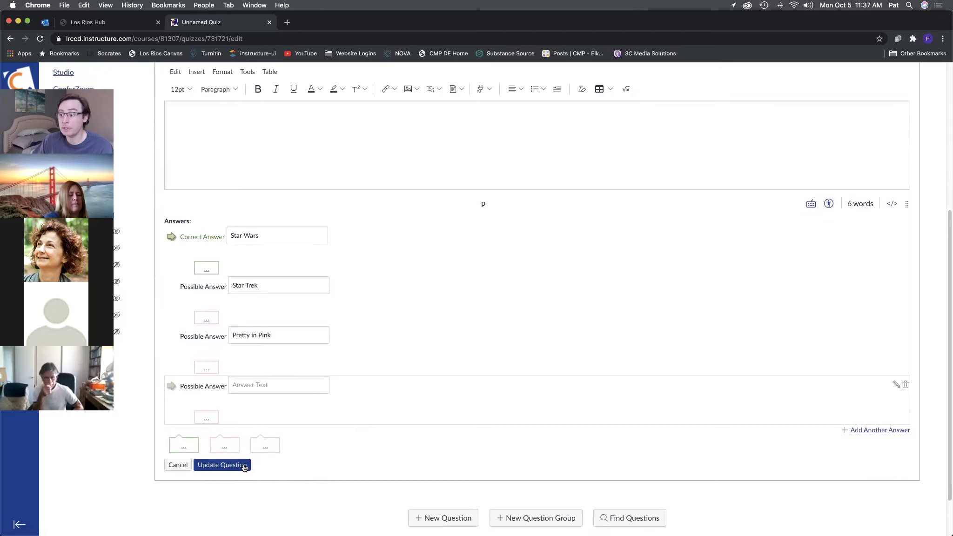
{"action": "scroll", "coordinate": [245, 465], "scroll_direction": "down", "scroll_amount": 2}
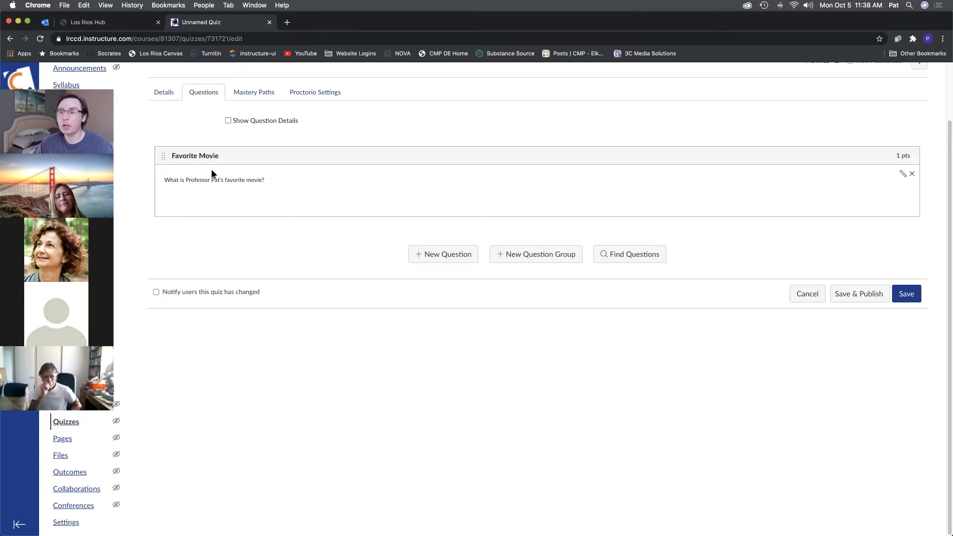
{"action": "left_click", "coordinate": [906, 296]}
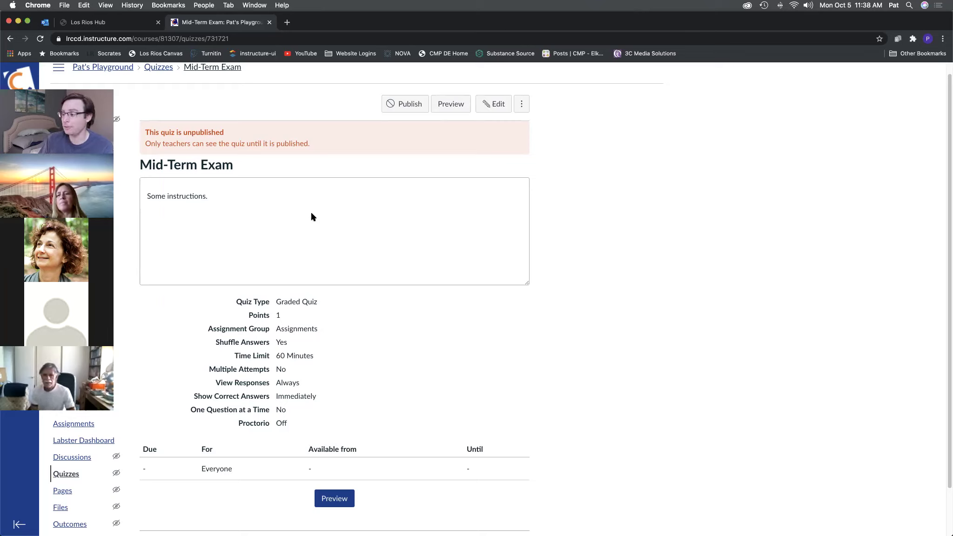
- Preview the Mid-Term Exam as a student, answer the question with Star Wars and submit the preview
{"action": "left_click", "coordinate": [450, 106]}
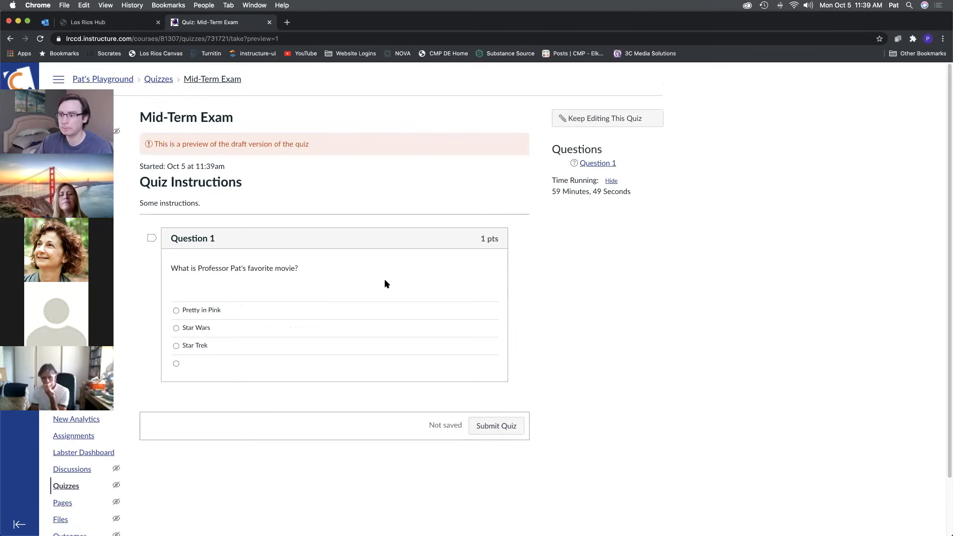
{"action": "scroll", "coordinate": [521, 266], "scroll_direction": "down", "scroll_amount": 1}
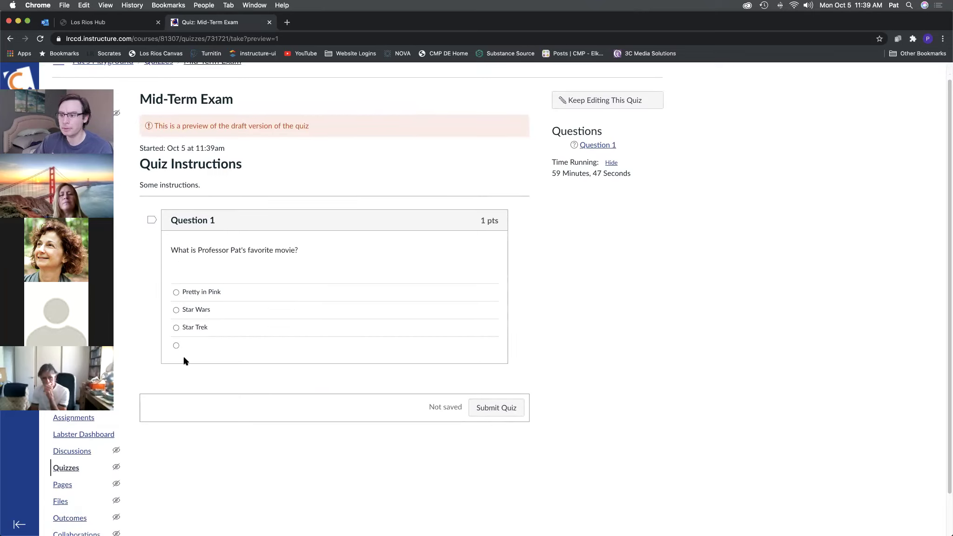
{"action": "left_click", "coordinate": [176, 311]}
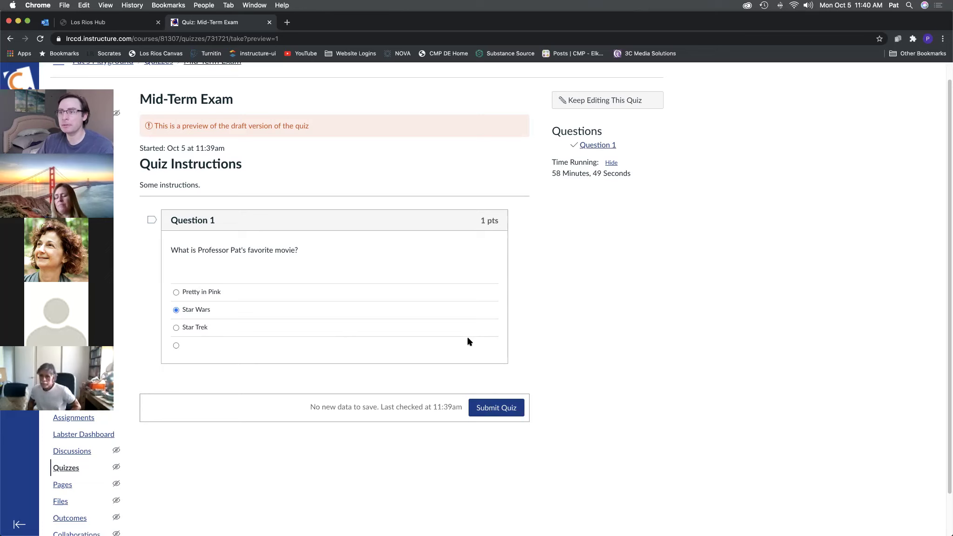
{"action": "scroll", "coordinate": [584, 304], "scroll_direction": "down", "scroll_amount": 2}
{"action": "scroll", "coordinate": [581, 309], "scroll_direction": "up", "scroll_amount": 3}
{"action": "left_click", "coordinate": [494, 429]}
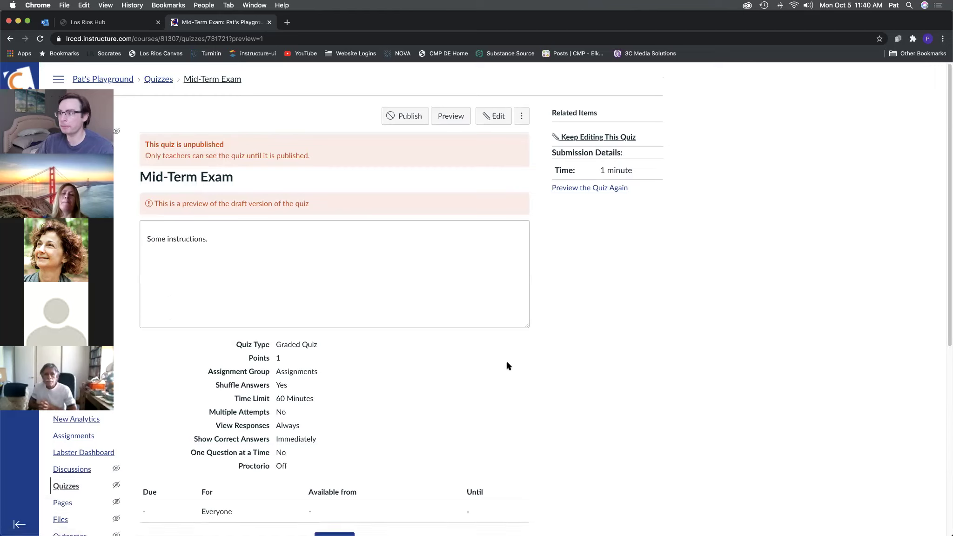
- Try the option to notify users that the quiz has changed while editing the quiz, and leave without saving
{"action": "left_click", "coordinate": [489, 116]}
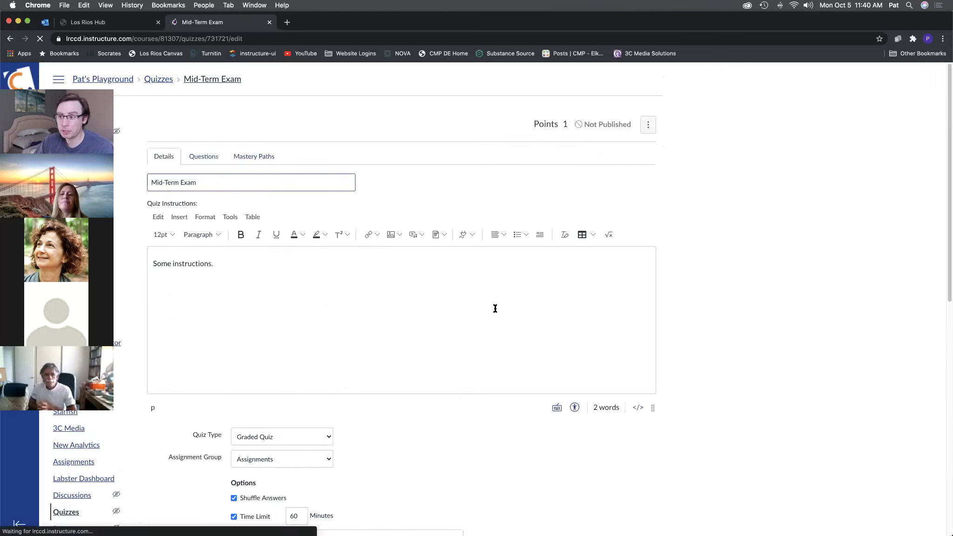
{"action": "scroll", "coordinate": [658, 298], "scroll_direction": "down", "scroll_amount": 15}
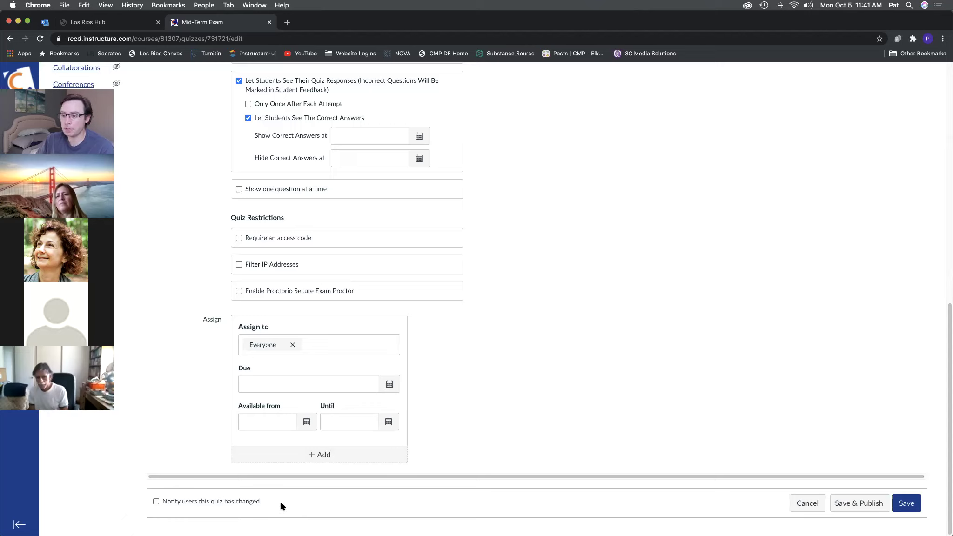
{"action": "left_click", "coordinate": [158, 502]}
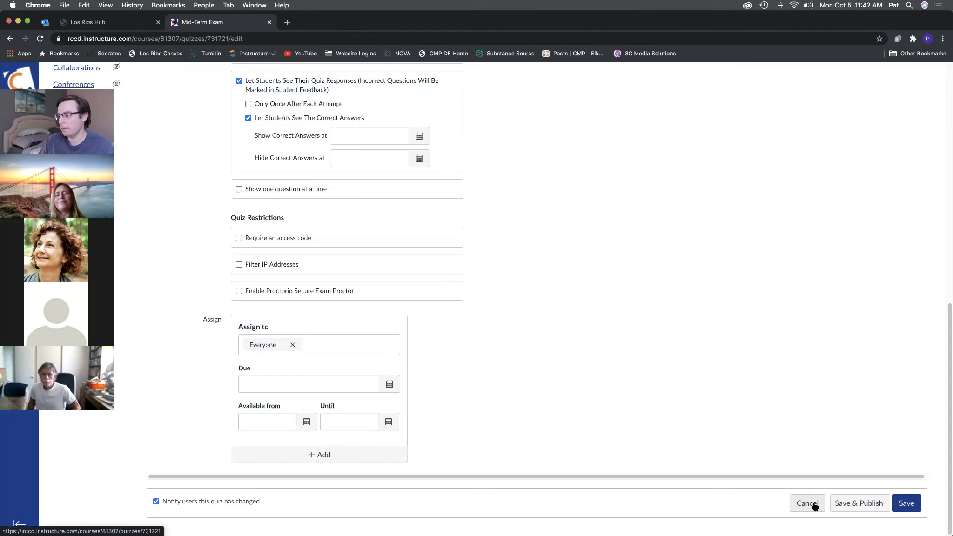
{"action": "key", "text": "Return"}
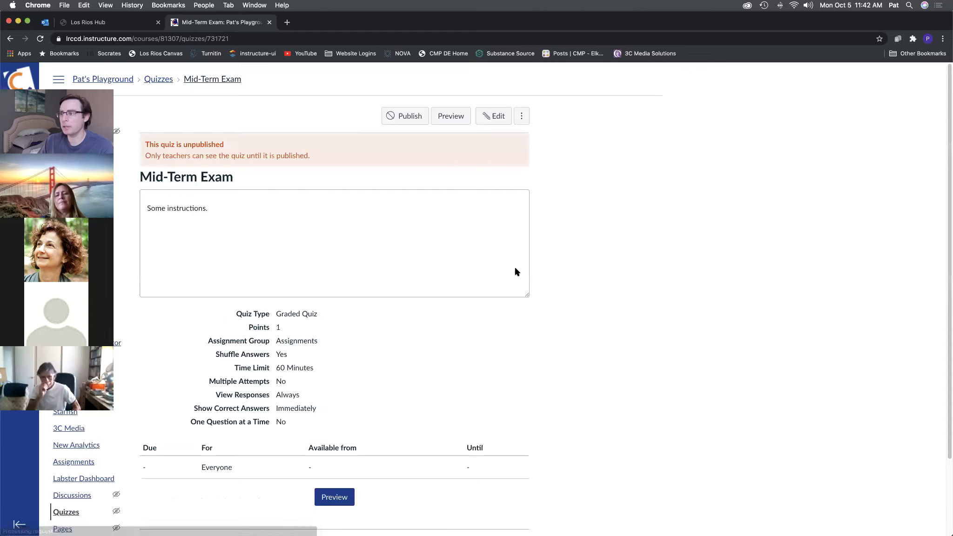
- Publish the Mid-Term Exam from the course's quiz list and open its page
{"action": "left_click", "coordinate": [160, 80]}
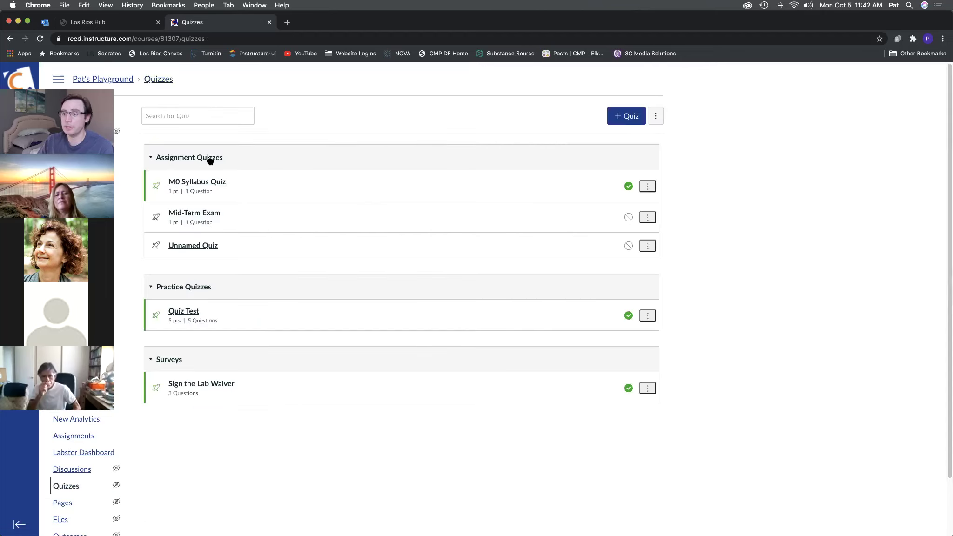
{"action": "left_click", "coordinate": [628, 218]}
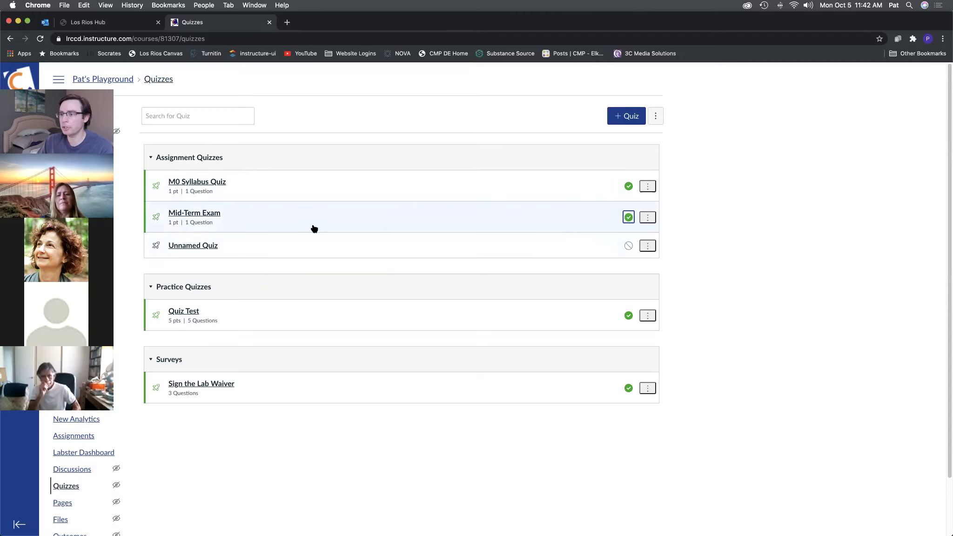
{"action": "left_click", "coordinate": [206, 214]}
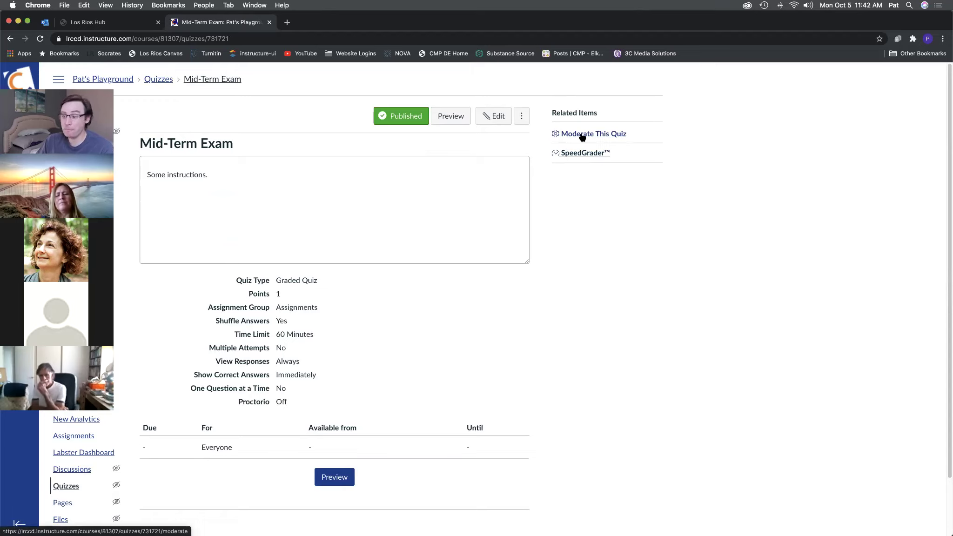
- Open SpeedGrader for the Mid-Term Exam and look at the grade field for the test student
{"action": "left_click", "coordinate": [582, 155]}
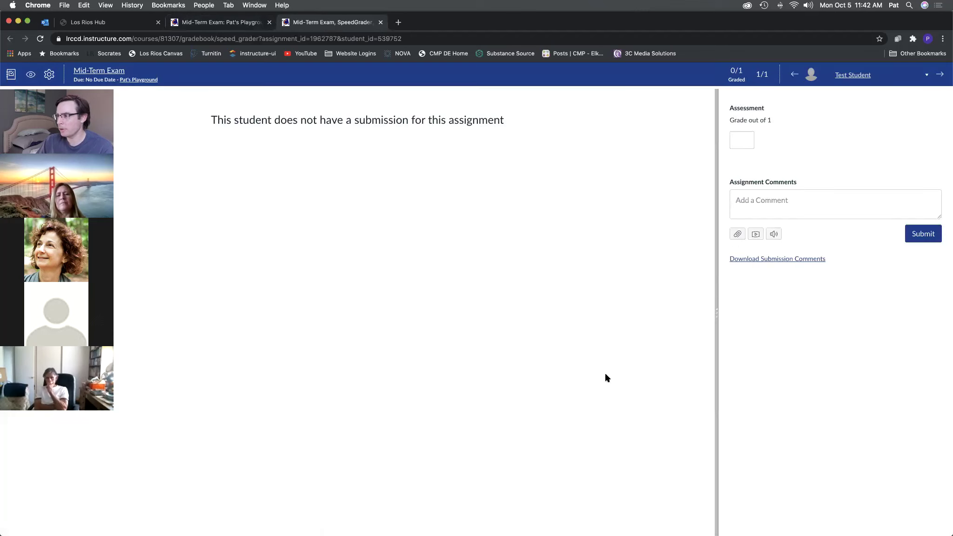
{"action": "left_click", "coordinate": [745, 142]}
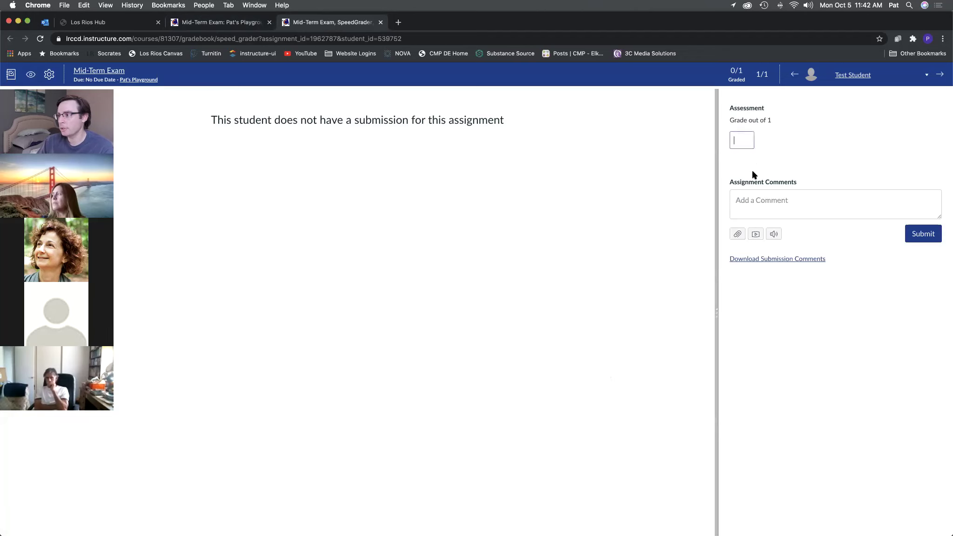
{"action": "left_click", "coordinate": [828, 129]}
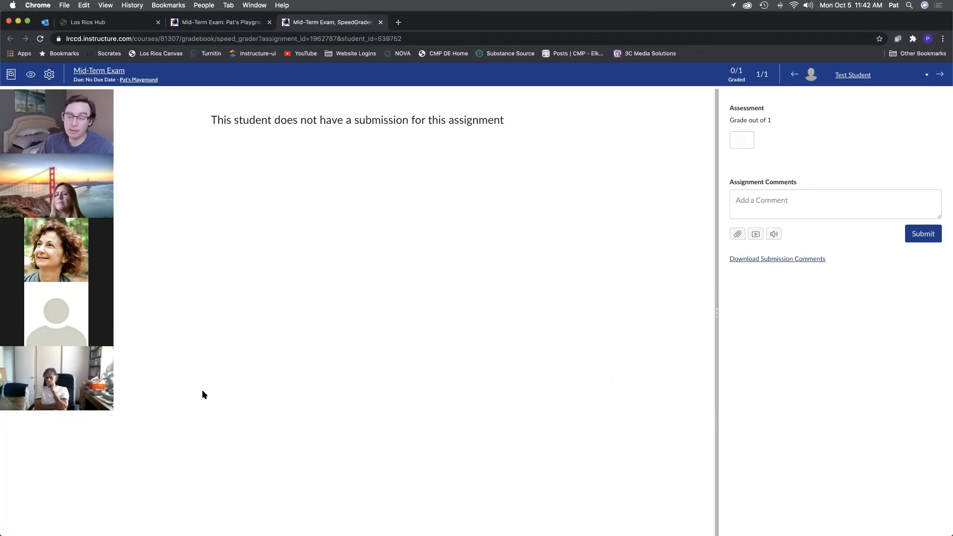
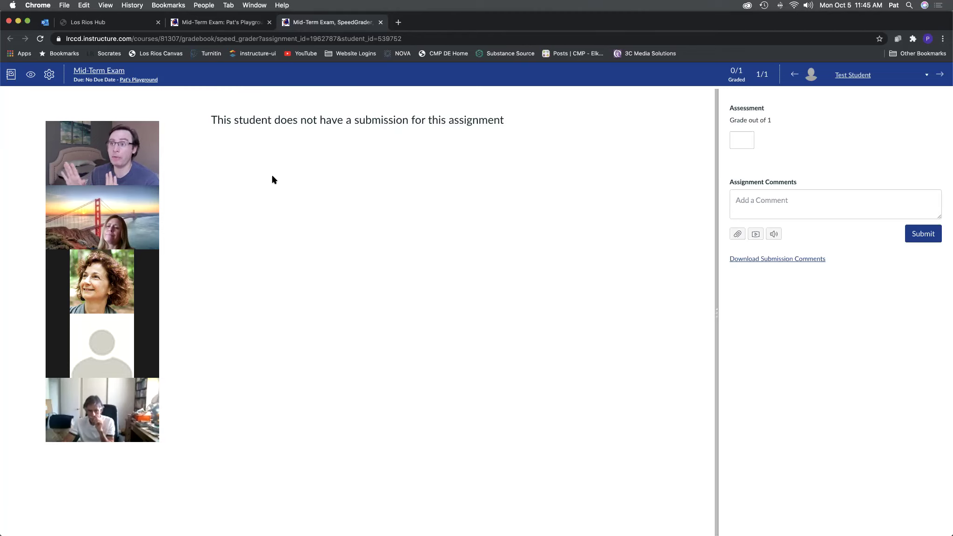
- Moderate the Mid-Term Exam to give the test student 60 extra minutes on every attempt and 1 extra attempt
{"action": "left_click", "coordinate": [222, 23]}
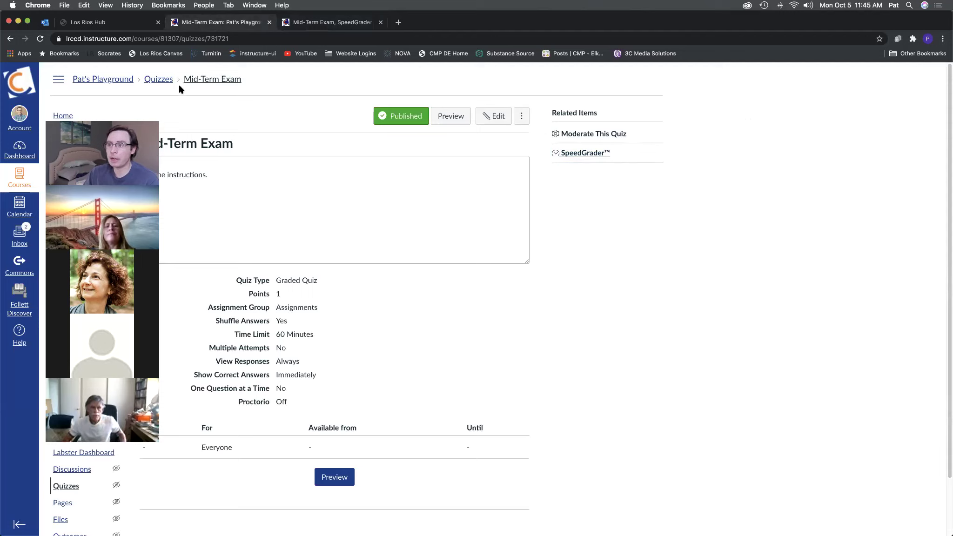
{"action": "left_click", "coordinate": [577, 136]}
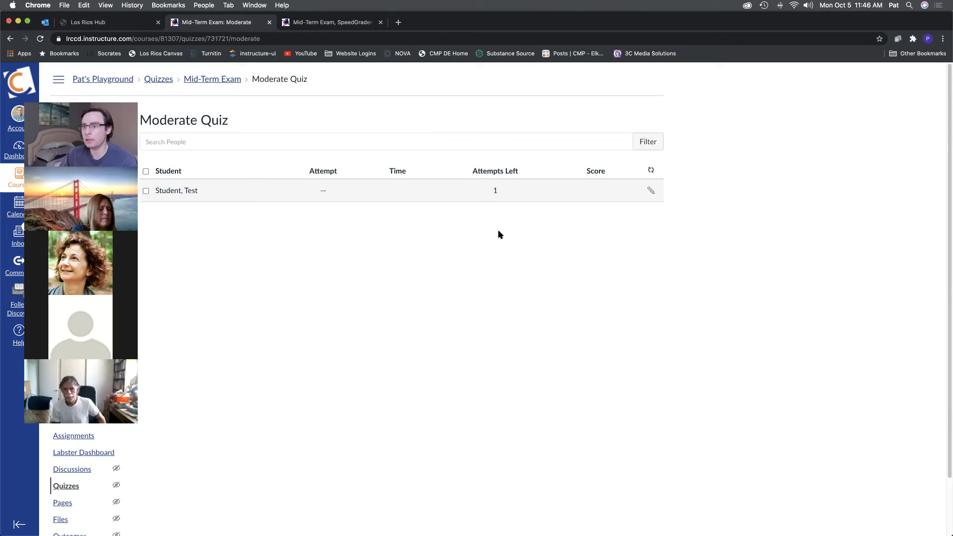
{"action": "left_click", "coordinate": [650, 192]}
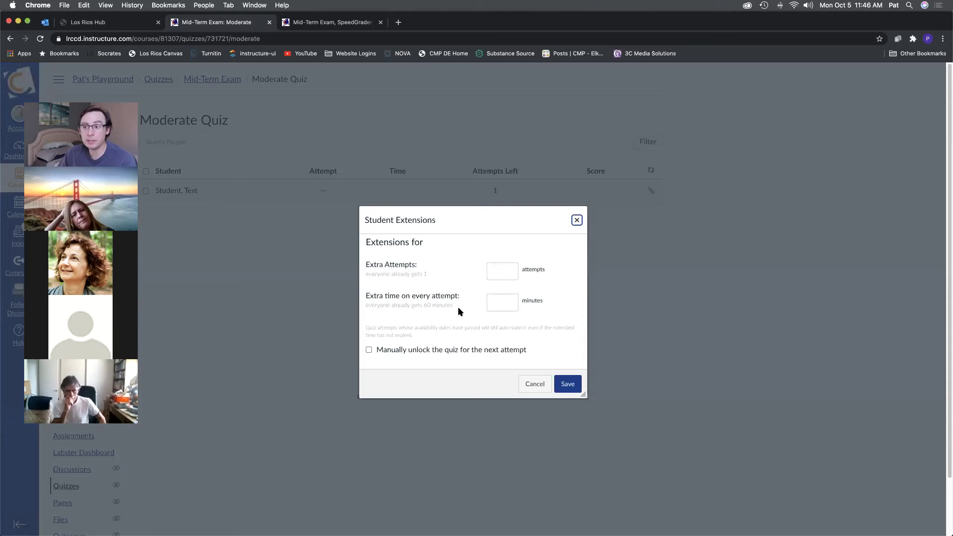
{"action": "left_click", "coordinate": [494, 302]}
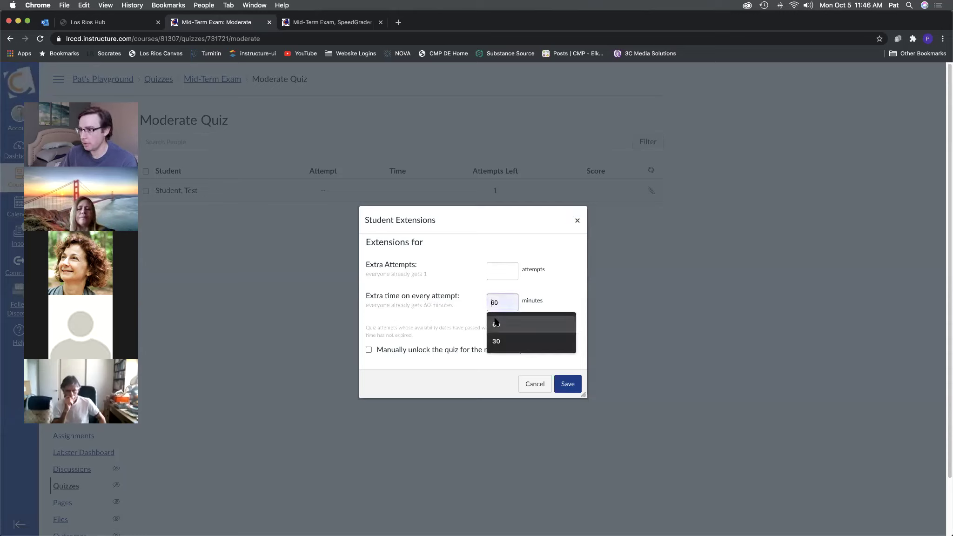
{"action": "left_click", "coordinate": [496, 323]}
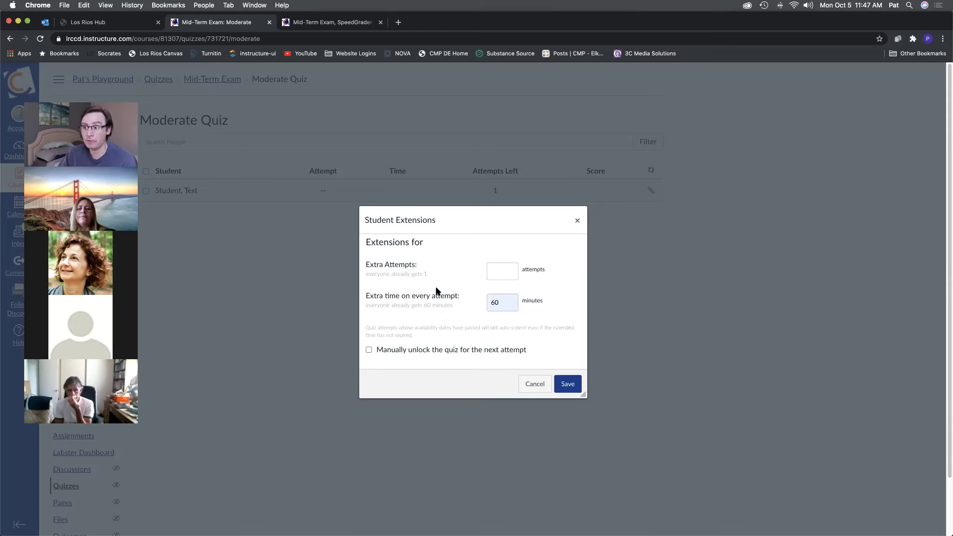
{"action": "left_click", "coordinate": [505, 276]}
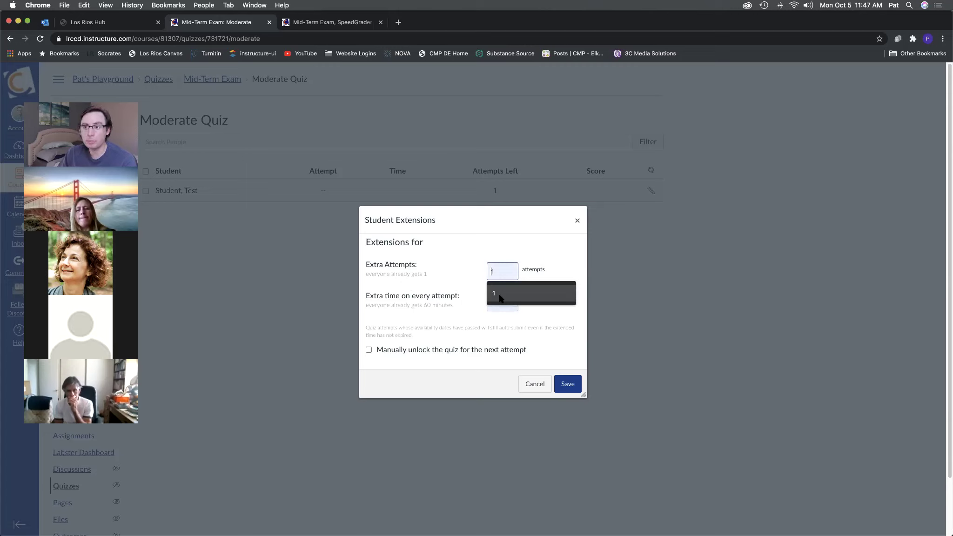
{"action": "left_click", "coordinate": [500, 294]}
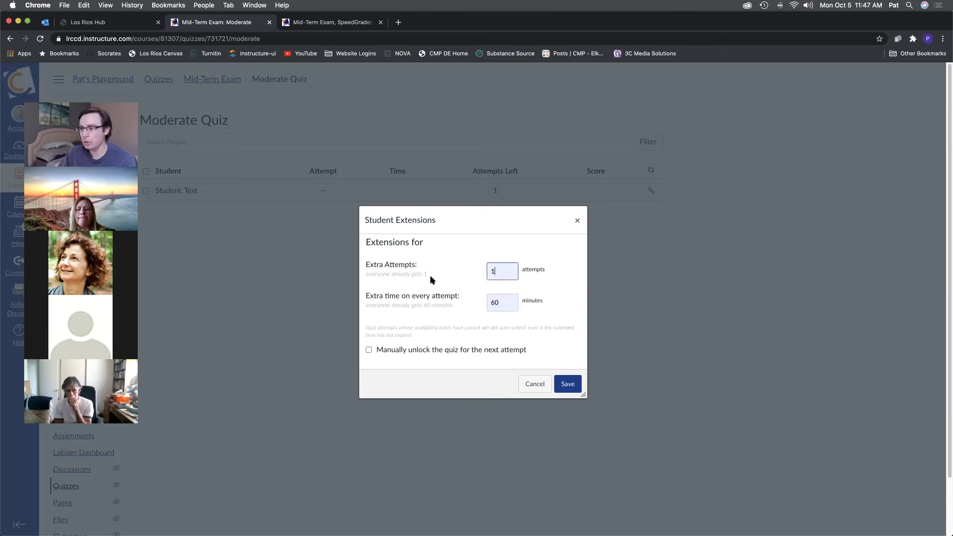
{"action": "left_click", "coordinate": [568, 387]}
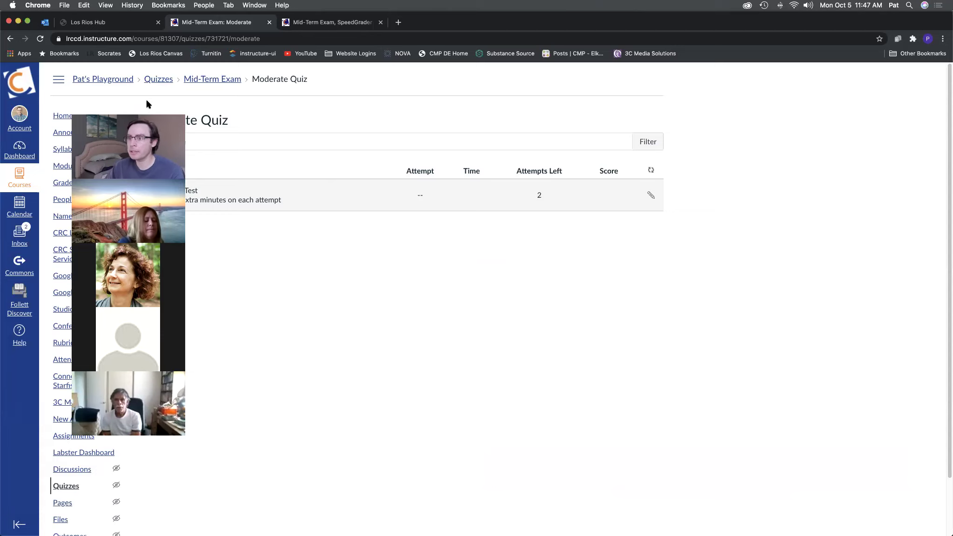
{"action": "left_click_drag", "start_coordinate": [122, 103], "coordinate": [97, 97]}
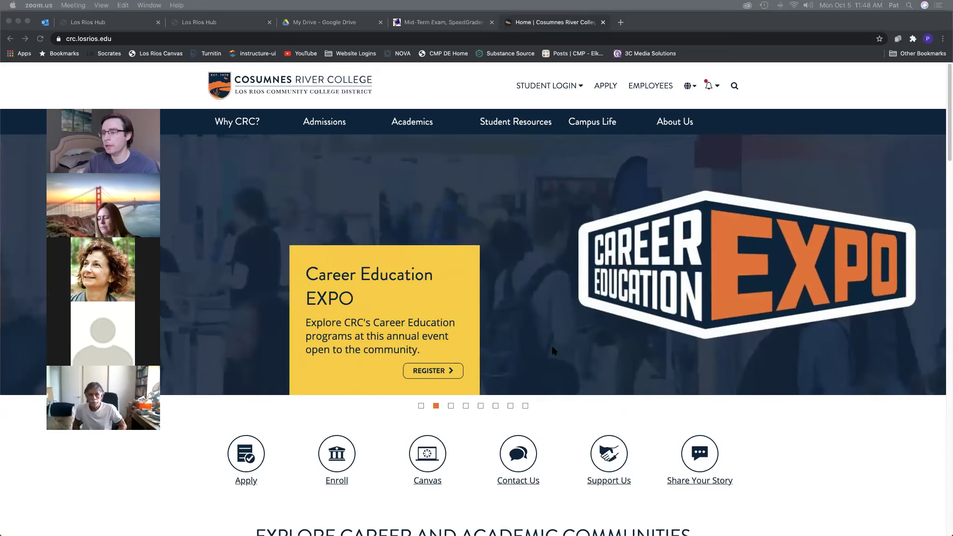
- Open the Distance Education page in the Cosumnes River College employee resources and examine its support information
{"action": "left_click", "coordinate": [640, 88]}
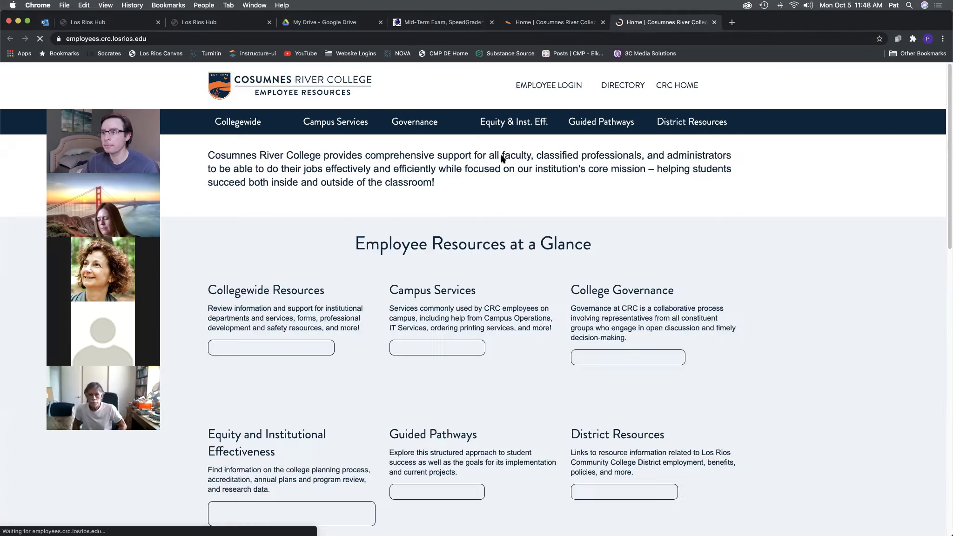
{"action": "mouse_move", "coordinate": [325, 123]}
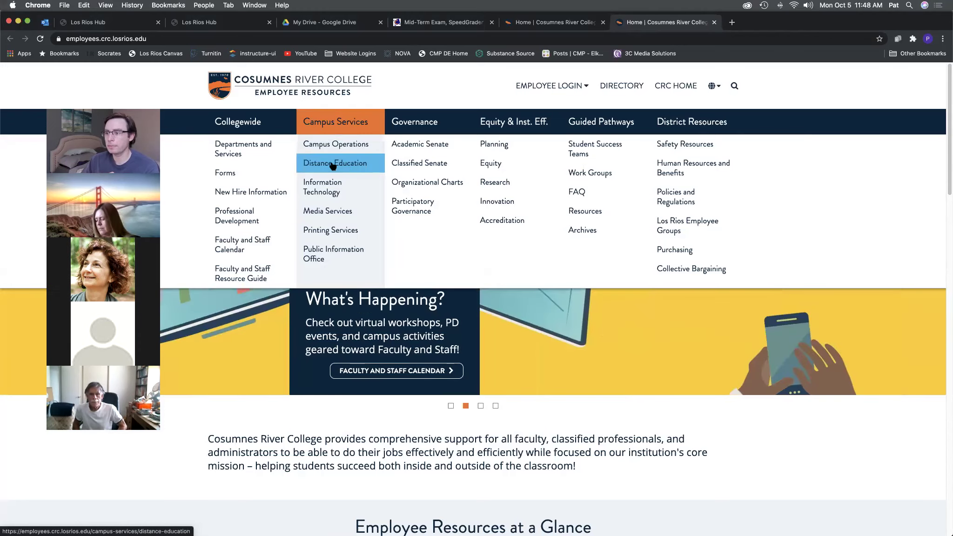
{"action": "left_click", "coordinate": [334, 164]}
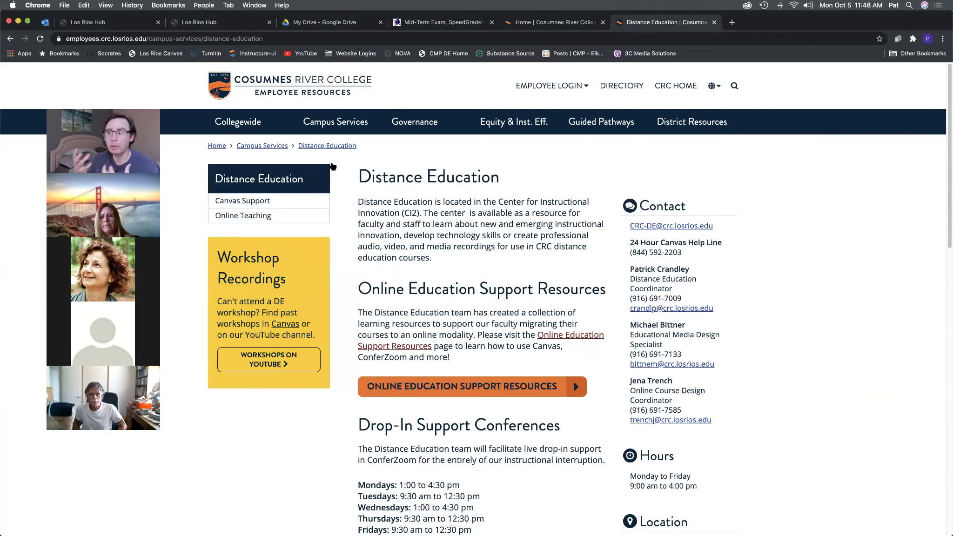
{"action": "scroll", "coordinate": [358, 318], "scroll_direction": "down", "scroll_amount": 2}
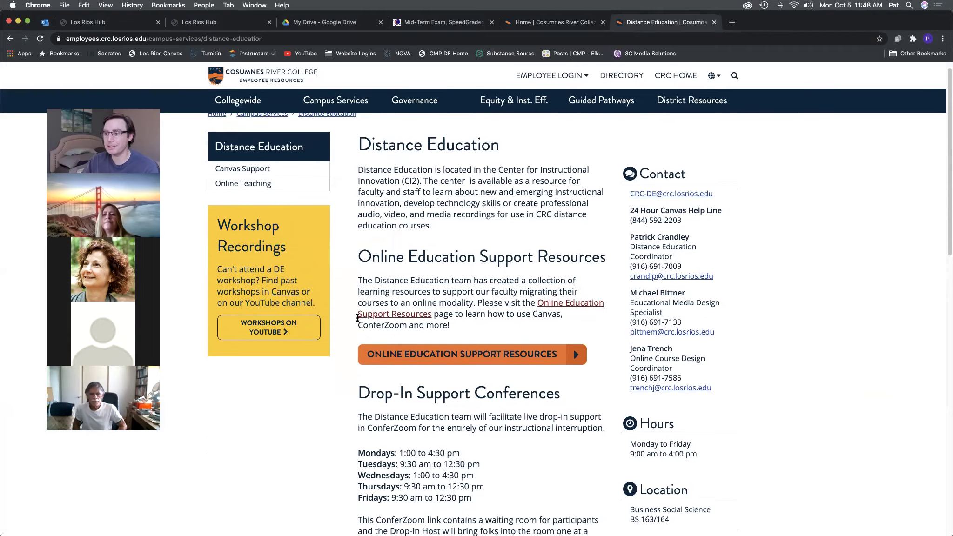
- Examine the drop-in support conference schedule and the upcoming sessions on the Distance Education page
{"action": "scroll", "coordinate": [358, 318], "scroll_direction": "down", "scroll_amount": 5}
{"action": "triple_click", "coordinate": [361, 296]}
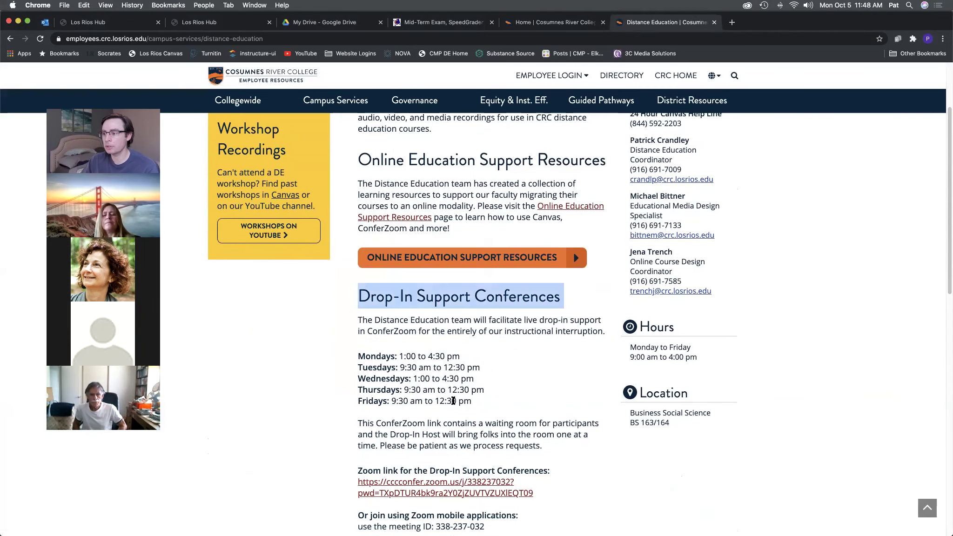
{"action": "left_click", "coordinate": [453, 401], "text": "shift"}
{"action": "scroll", "coordinate": [427, 372], "scroll_direction": "down", "scroll_amount": 3}
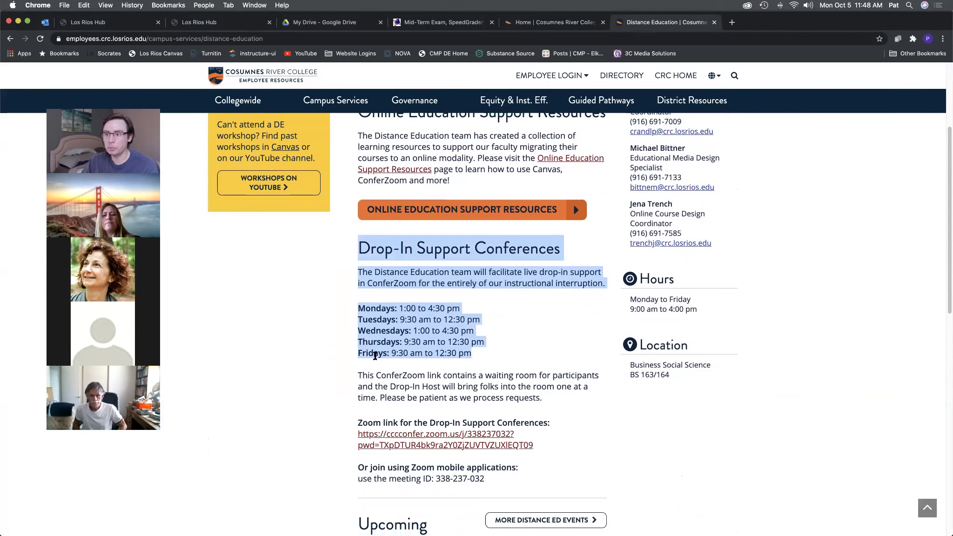
{"action": "scroll", "coordinate": [380, 369], "scroll_direction": "up", "scroll_amount": 2}
{"action": "scroll", "coordinate": [380, 369], "scroll_direction": "down", "scroll_amount": 10}
{"action": "scroll", "coordinate": [379, 369], "scroll_direction": "down", "scroll_amount": 10}
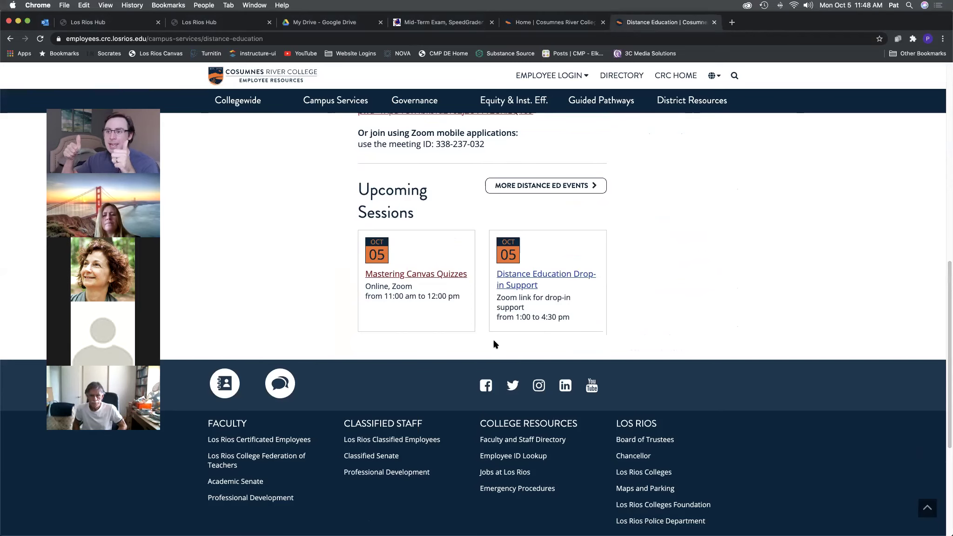
{"action": "scroll", "coordinate": [309, 312], "scroll_direction": "up", "scroll_amount": 20}
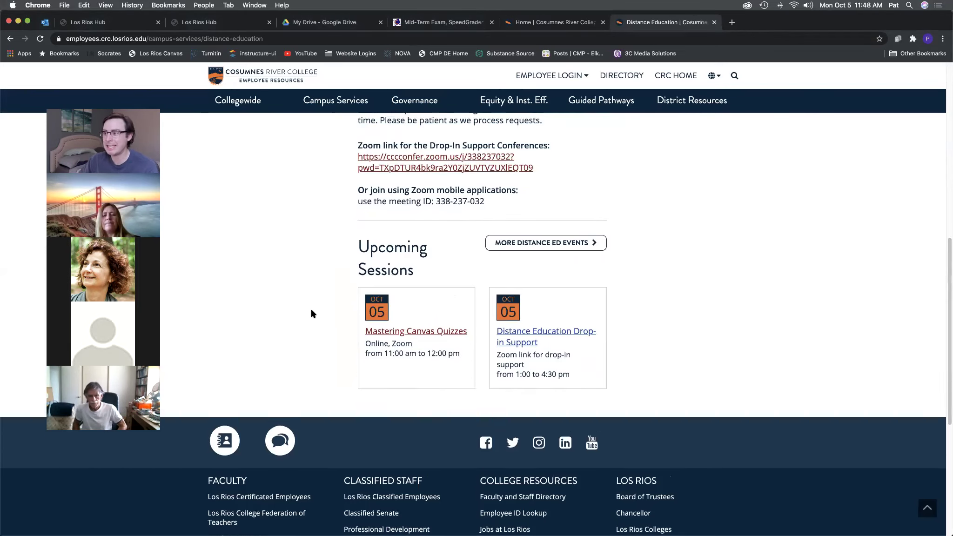
{"action": "left_click", "coordinate": [317, 363]}
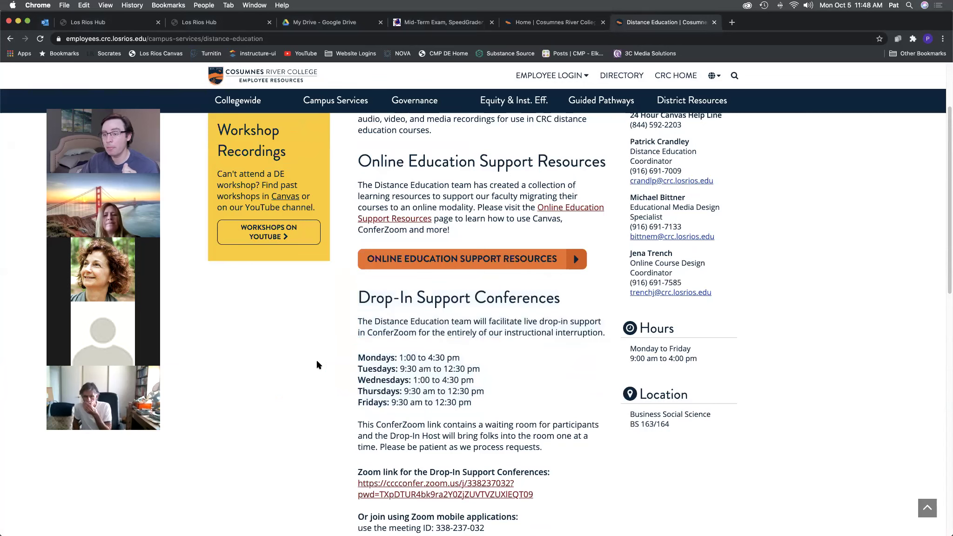
{"action": "scroll", "coordinate": [317, 363], "scroll_direction": "up", "scroll_amount": 1}
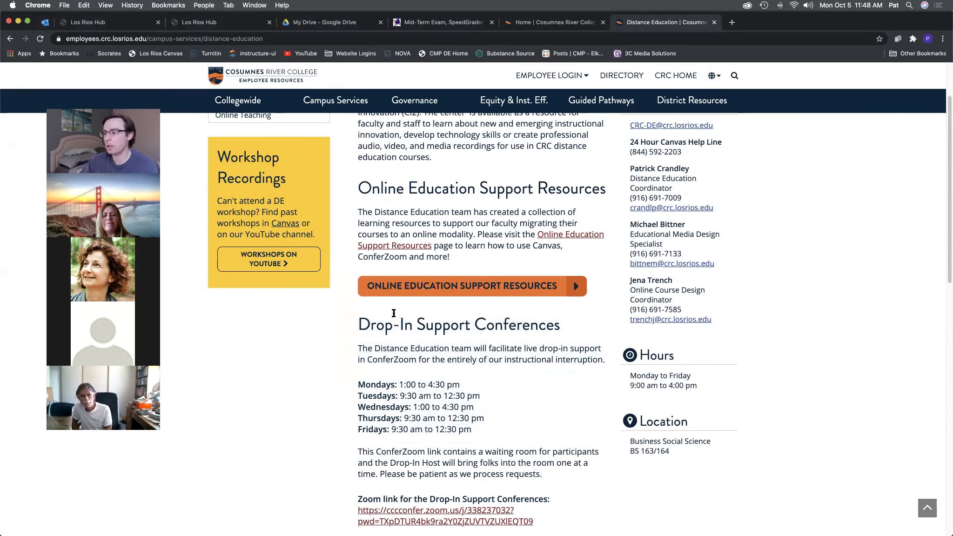
- Open the Online Education Support Resources site from the Distance Education page and look over its Learning Resources section
{"action": "left_click", "coordinate": [496, 288]}
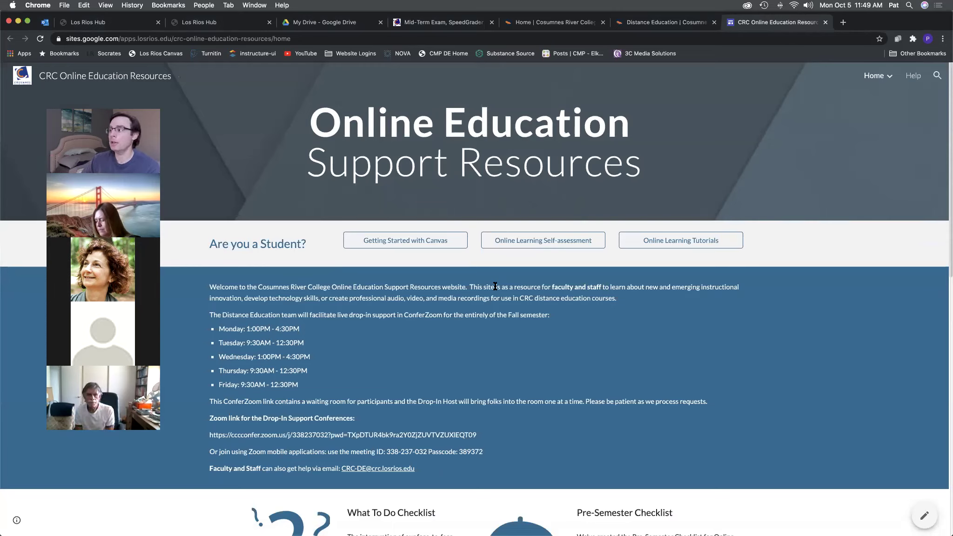
{"action": "left_click", "coordinate": [877, 77]}
{"action": "scroll", "coordinate": [699, 338], "scroll_direction": "down", "scroll_amount": 10}
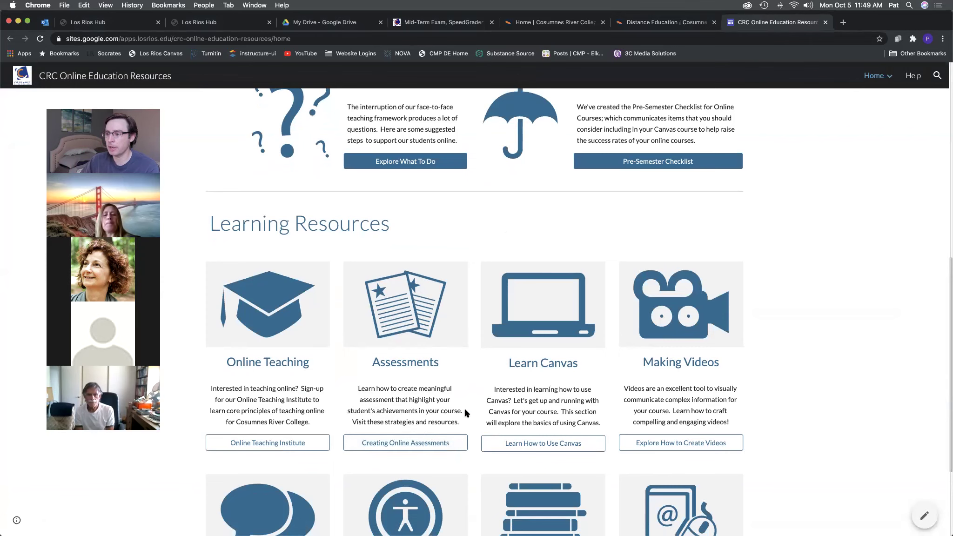
{"action": "scroll", "coordinate": [845, 245], "scroll_direction": "up", "scroll_amount": 8}
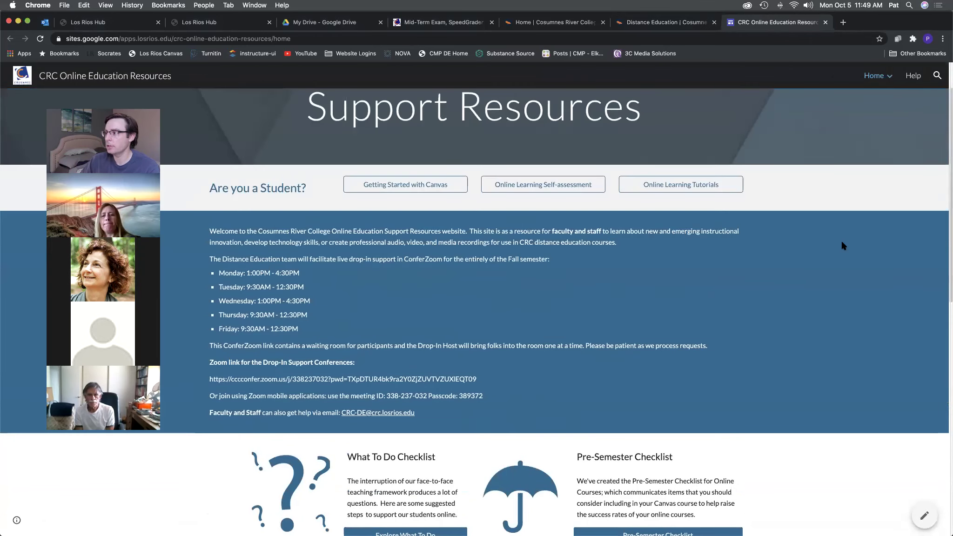
{"action": "scroll", "coordinate": [844, 246], "scroll_direction": "up", "scroll_amount": 2}
- Go to the site's Assessments page and open its Building Exams in Canvas section
{"action": "mouse_move", "coordinate": [869, 81]}
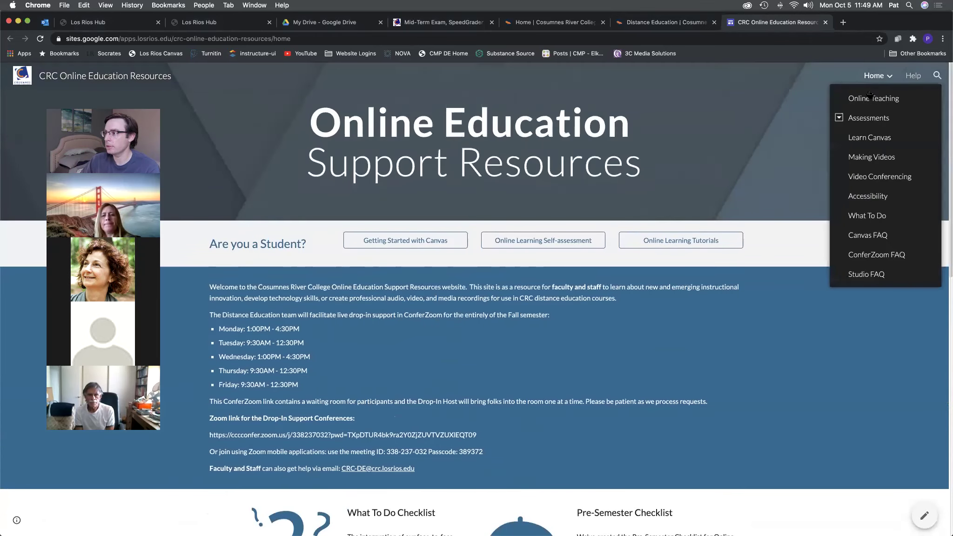
{"action": "left_click", "coordinate": [867, 119]}
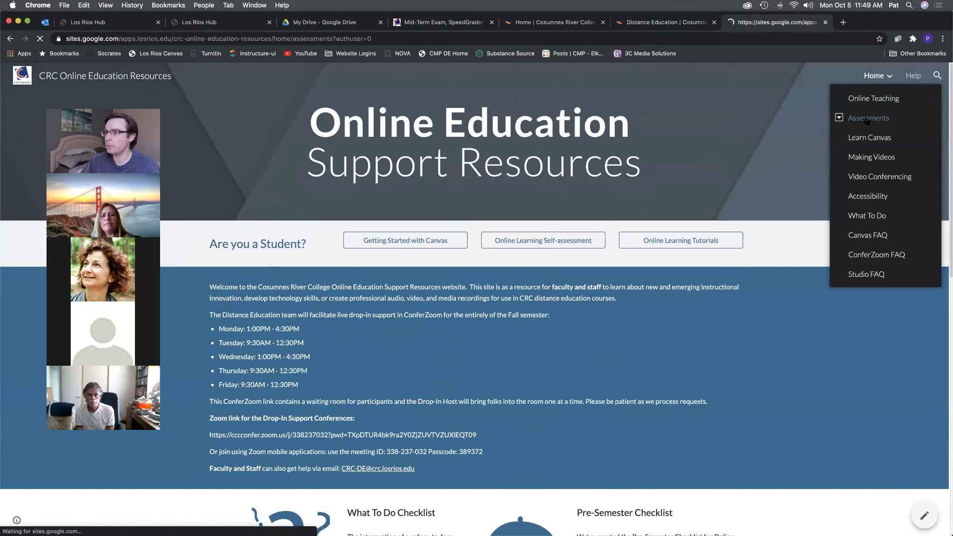
{"action": "scroll", "coordinate": [191, 369], "scroll_direction": "down", "scroll_amount": 2}
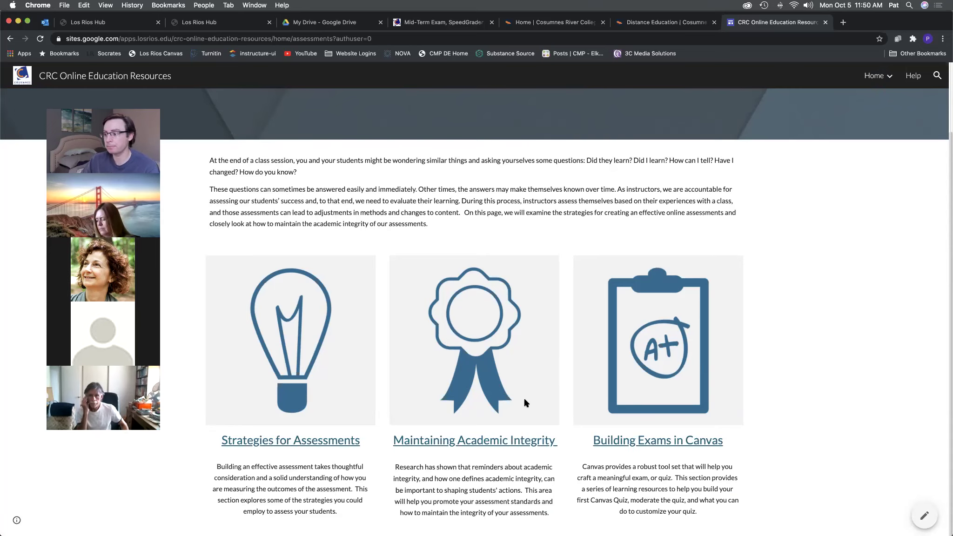
{"action": "left_click", "coordinate": [663, 442]}
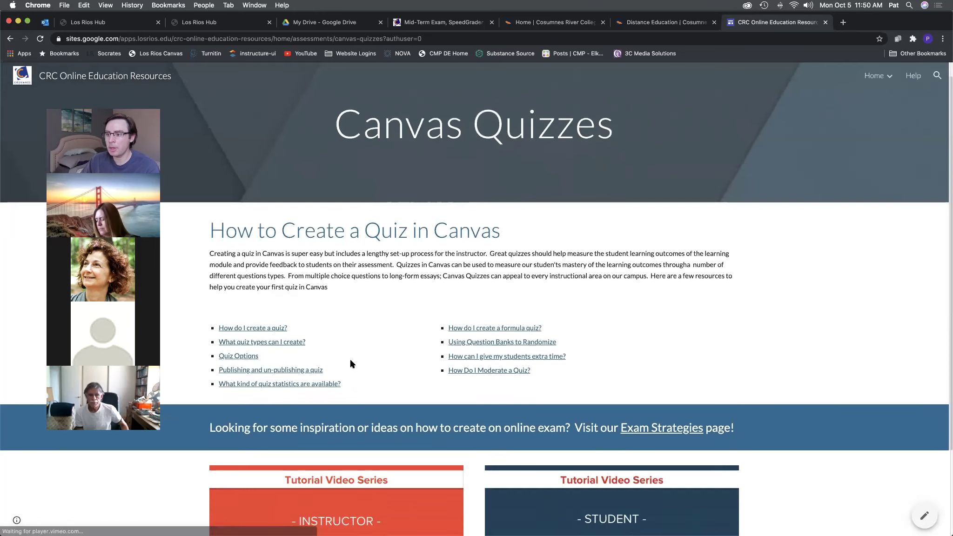
- Examine the how-to links, the exam strategies reference and the tutorial videos on the Canvas Quizzes page
{"action": "scroll", "coordinate": [368, 354], "scroll_direction": "down", "scroll_amount": 5}
{"action": "scroll", "coordinate": [348, 362], "scroll_direction": "up", "scroll_amount": 3}
{"action": "scroll", "coordinate": [347, 362], "scroll_direction": "down", "scroll_amount": 3}
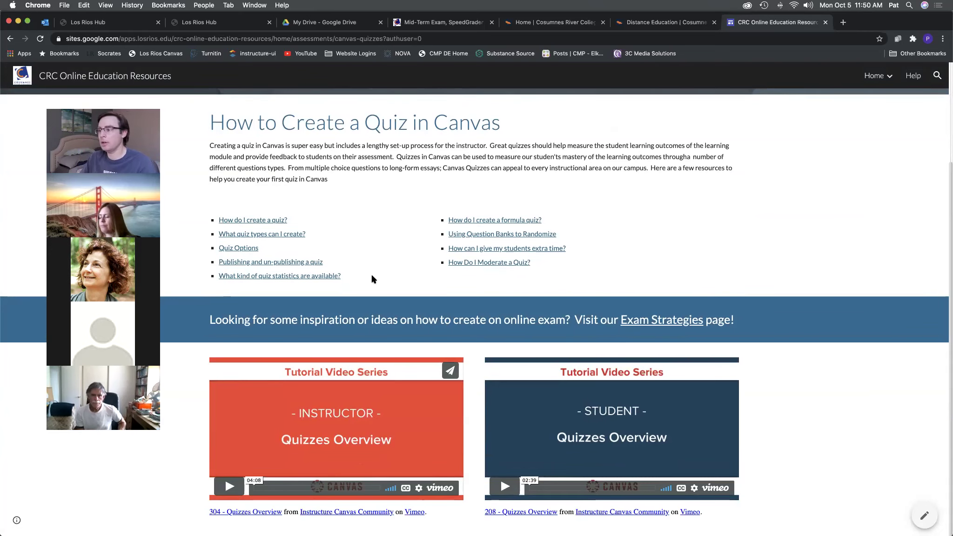
{"action": "scroll", "coordinate": [372, 280], "scroll_direction": "up", "scroll_amount": 3}
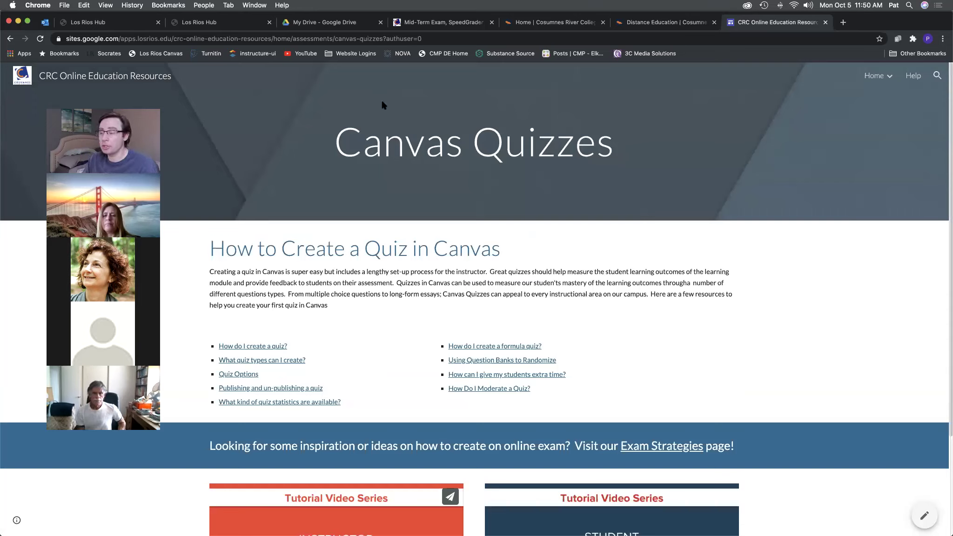
{"action": "scroll", "coordinate": [368, 322], "scroll_direction": "down", "scroll_amount": 1}
{"action": "scroll", "coordinate": [368, 322], "scroll_direction": "down", "scroll_amount": 3}
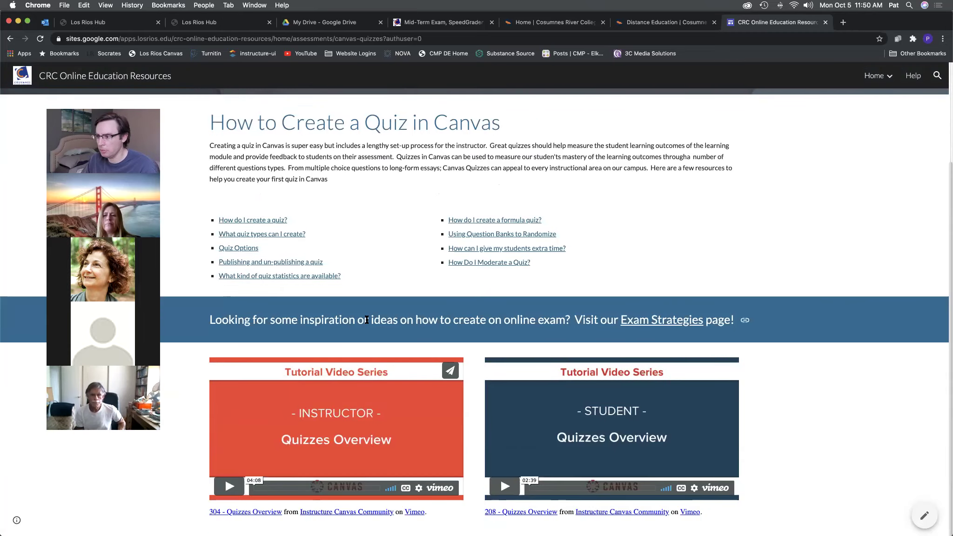
{"action": "scroll", "coordinate": [366, 320], "scroll_direction": "up", "scroll_amount": 1}
{"action": "scroll", "coordinate": [366, 320], "scroll_direction": "up", "scroll_amount": 3}
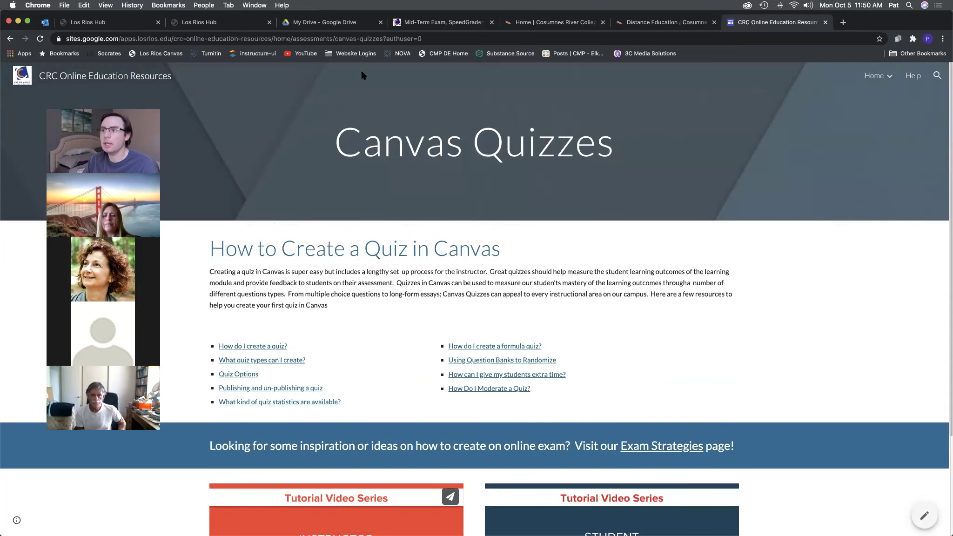
- Switch to YouTube and search for "This week in Canvas"
{"action": "left_click", "coordinate": [297, 55]}
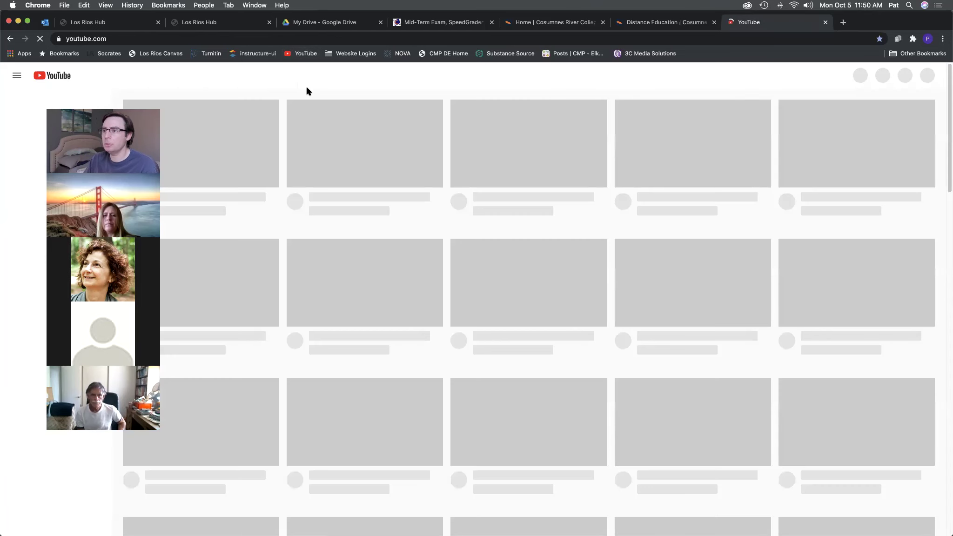
{"action": "type", "text": "Thi"}
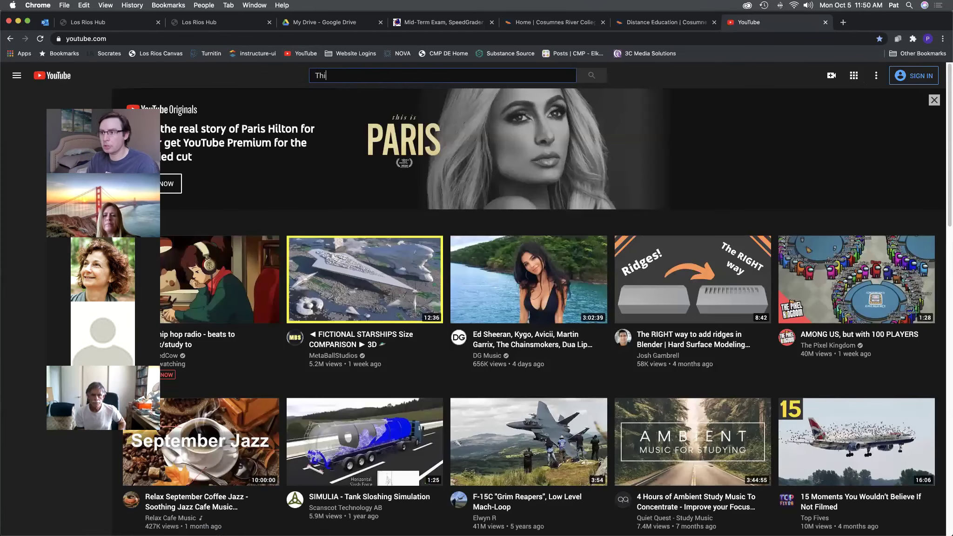
{"action": "type", "text": "s week in Cnvas"}
{"action": "key", "text": "BackSpace"}
{"action": "key", "text": "BackSpace"}
{"action": "key", "text": "BackSpace"}
{"action": "key", "text": "BackSpace"}
{"action": "type", "text": "anvas"}
{"action": "key", "text": "Return"}
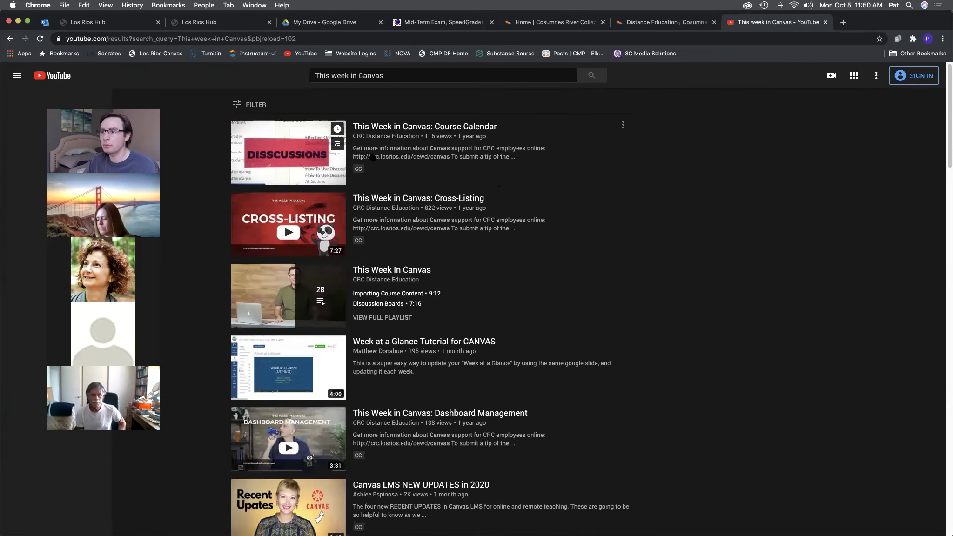
- Open CRC Distance Education's This Week In Canvas playlist, select the Questions Banks episode and pause its playback
{"action": "left_click", "coordinate": [383, 273]}
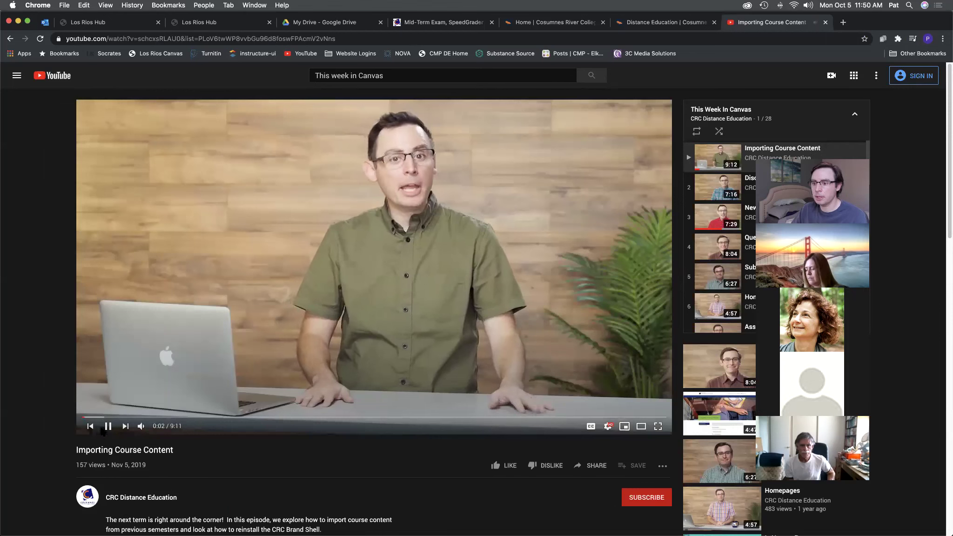
{"action": "left_click", "coordinate": [107, 427]}
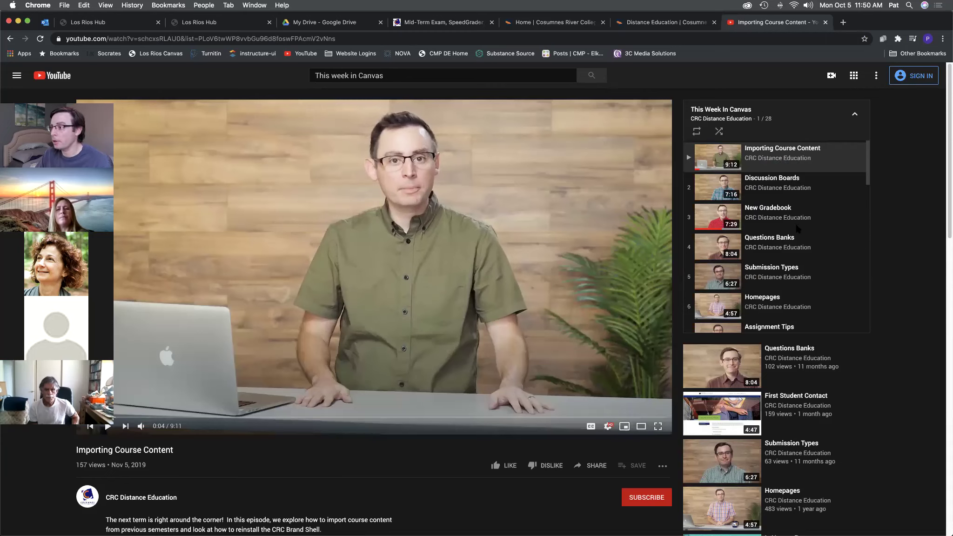
{"action": "left_click", "coordinate": [783, 240]}
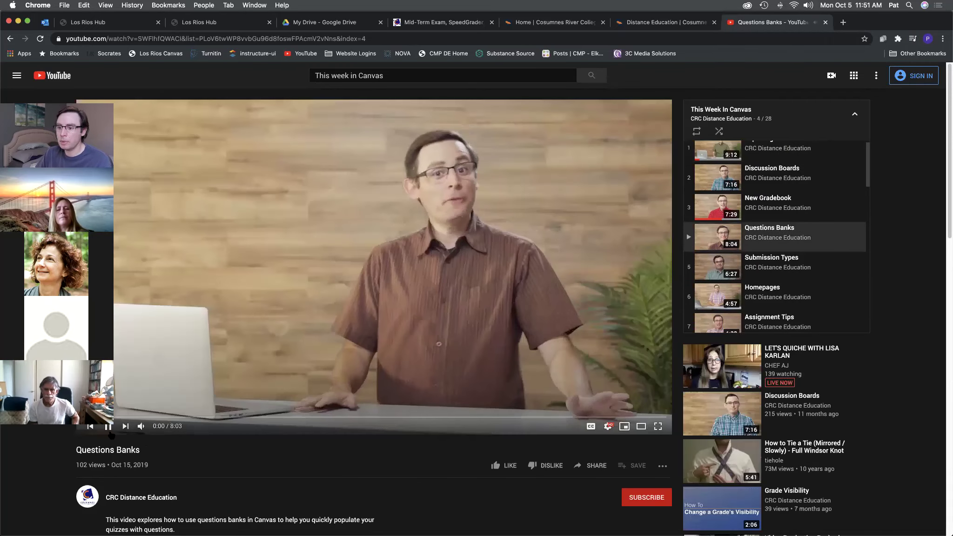
{"action": "left_click", "coordinate": [110, 433]}
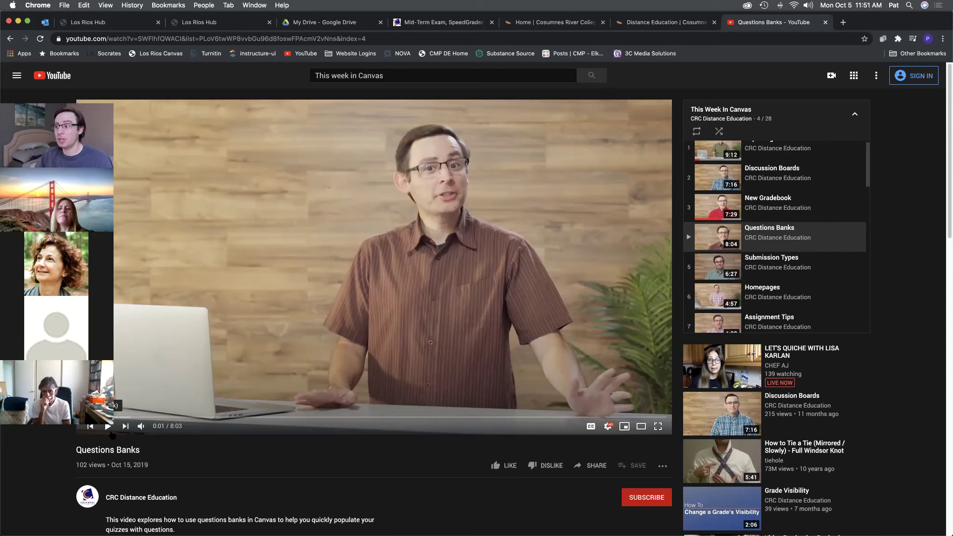
{"action": "mouse_move", "coordinate": [457, 529]}
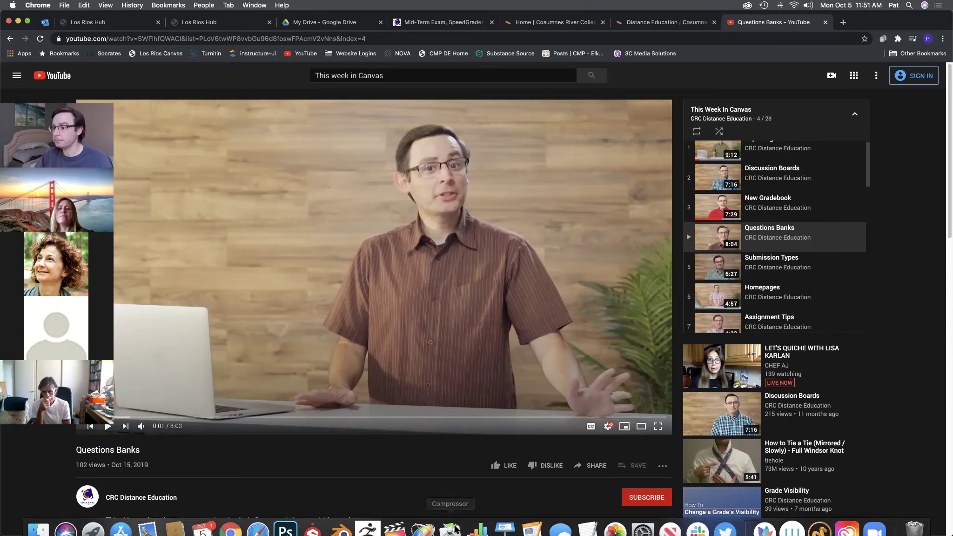